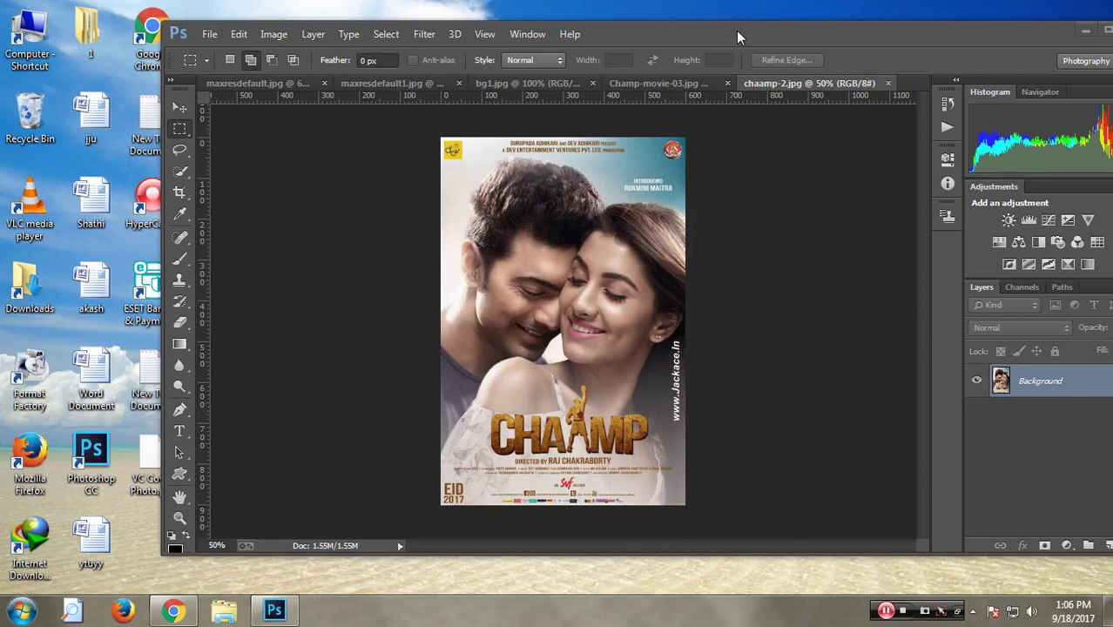
Maximize Photoshop and browse the bg1.jpg, logo and poster tabs, ending on Champ-movie-03.jpg.
double_click(736, 30)
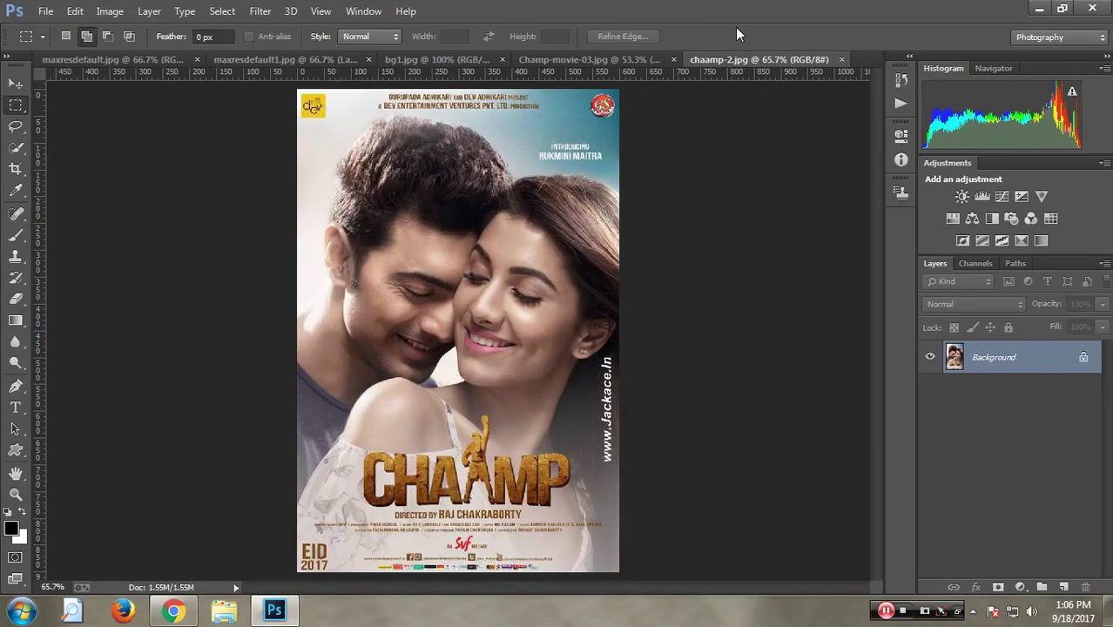
click(576, 59)
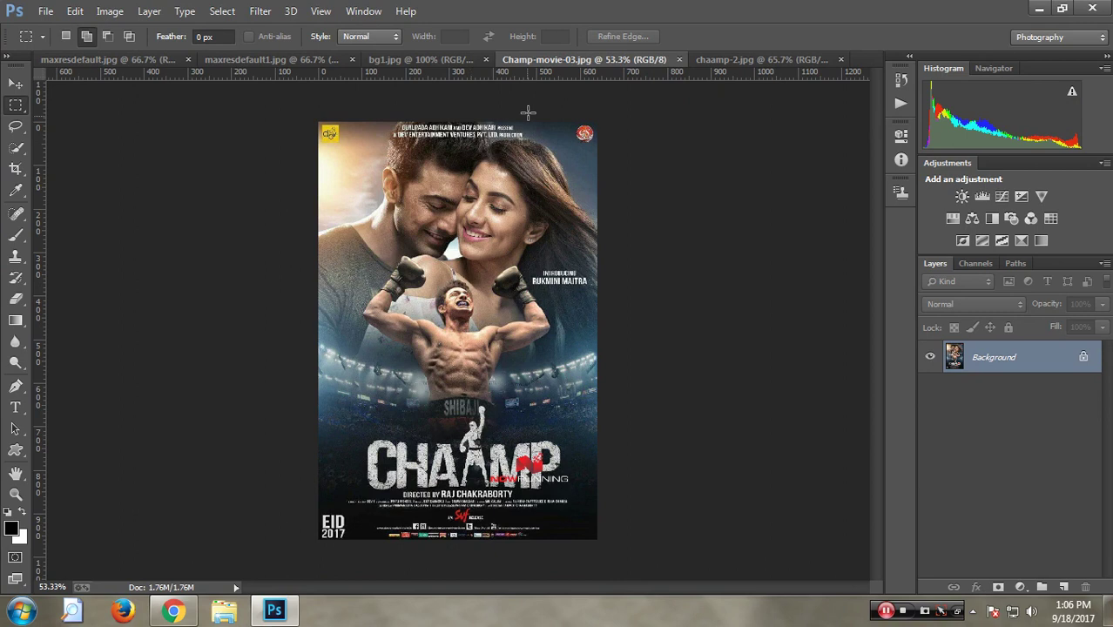
click(444, 63)
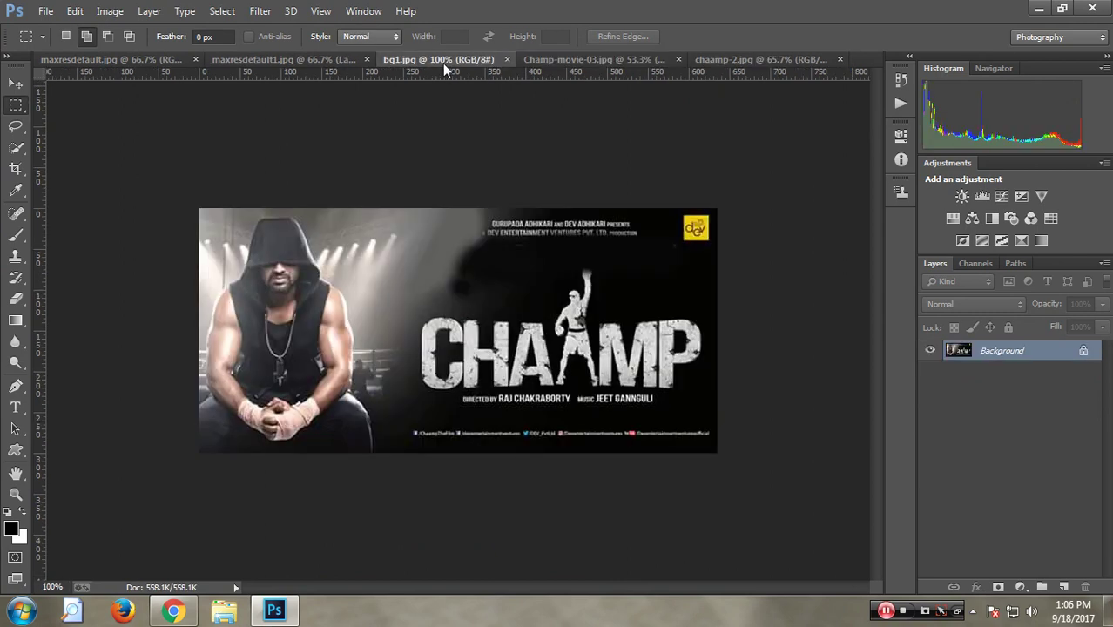
click(270, 57)
click(128, 56)
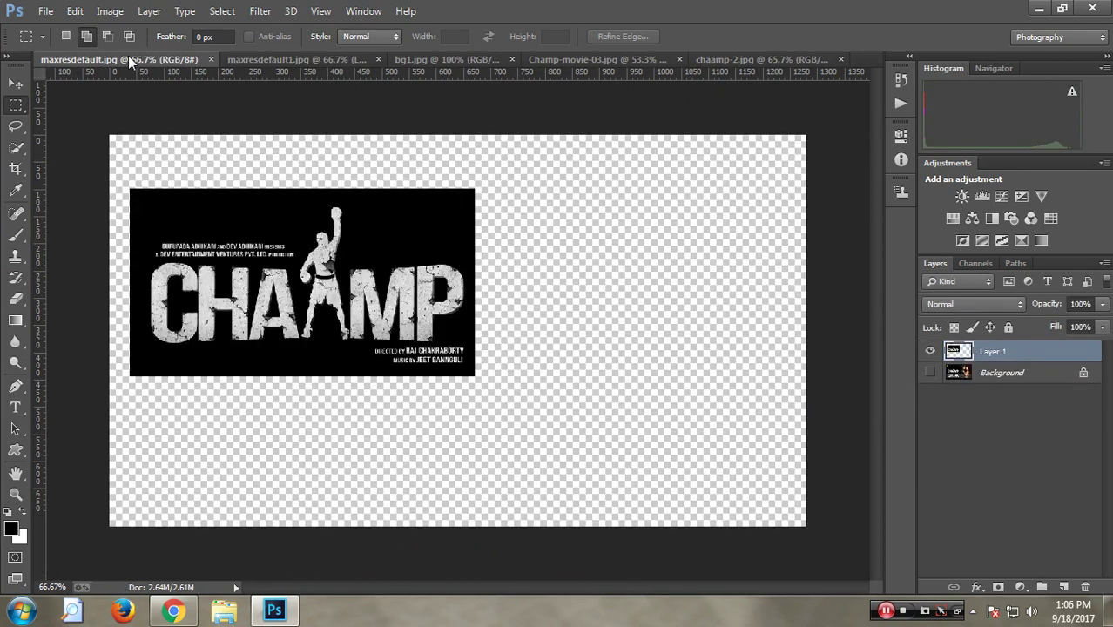
click(620, 58)
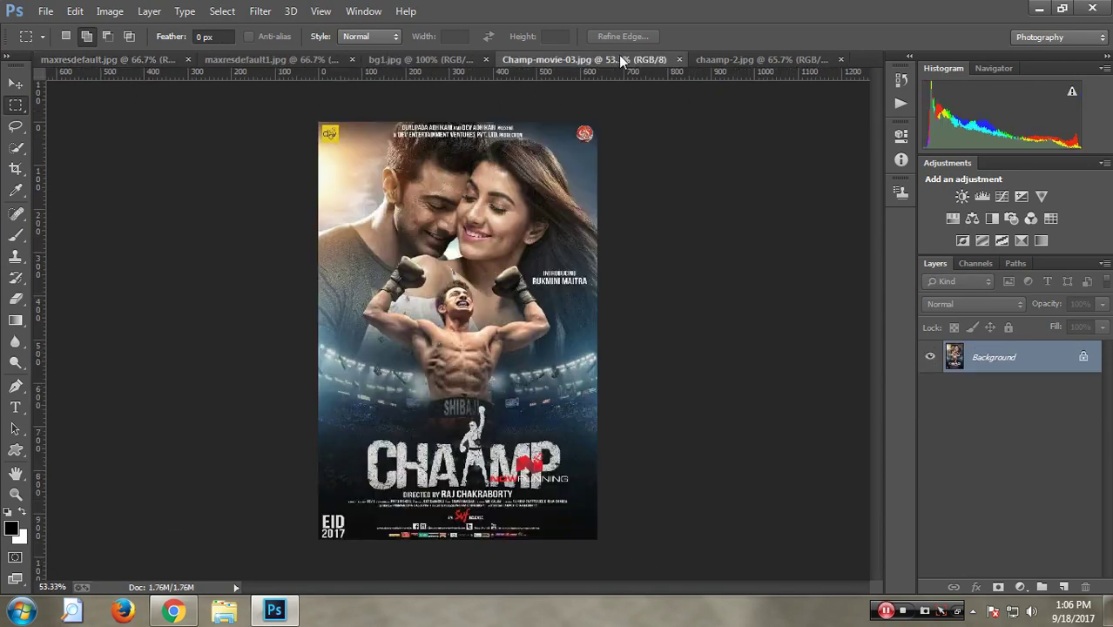
Start a new document, keeping Width 850 pixels and setting Height to 1200.
click(44, 11)
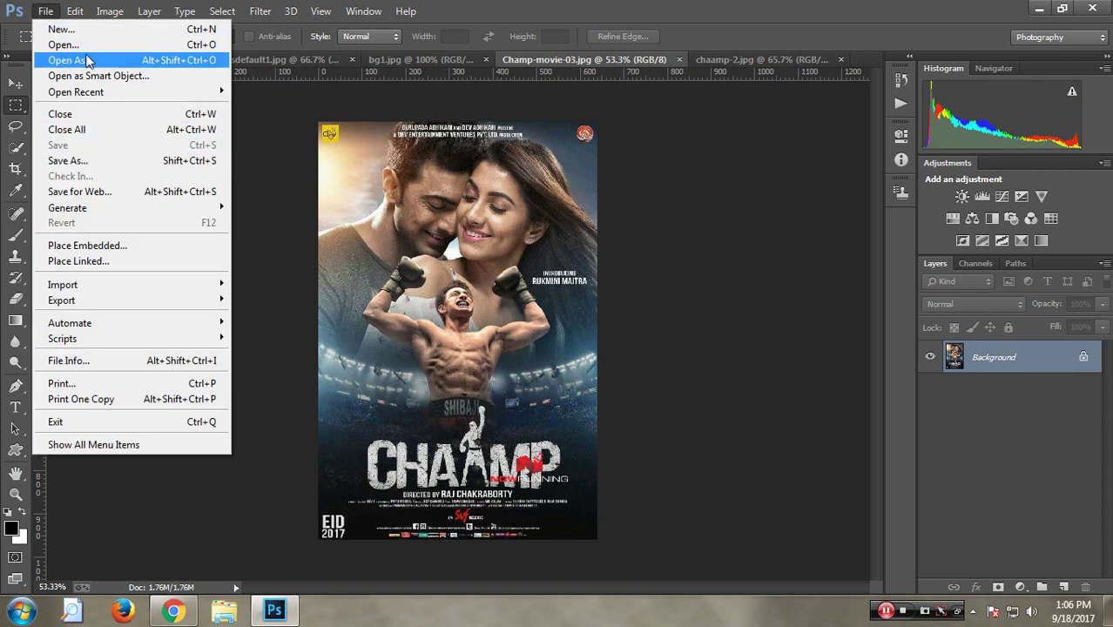
click(61, 29)
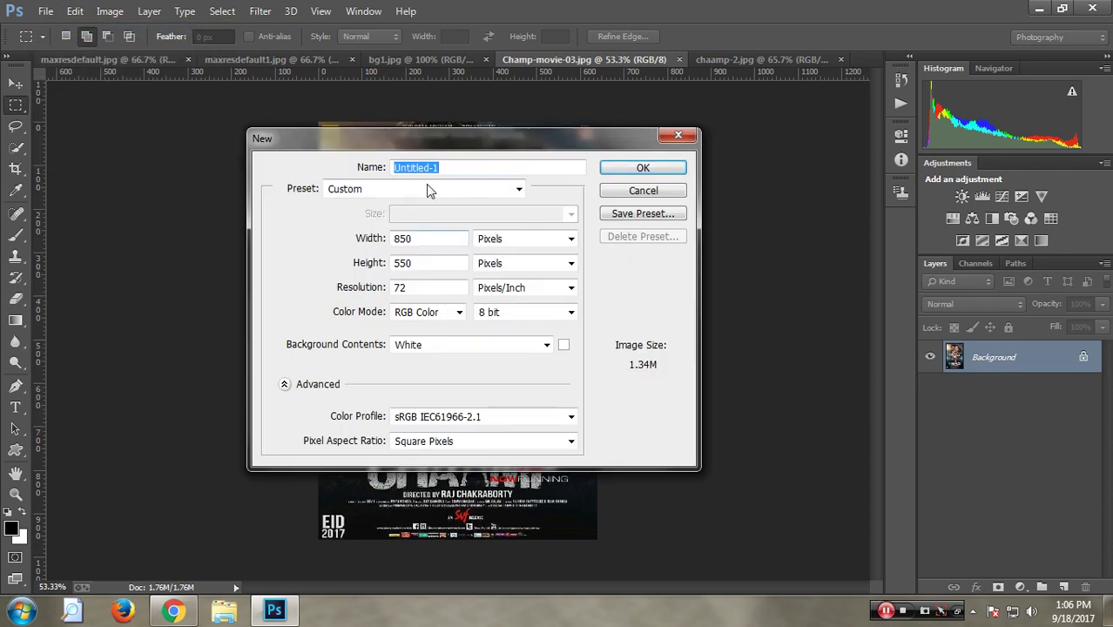
click(513, 240)
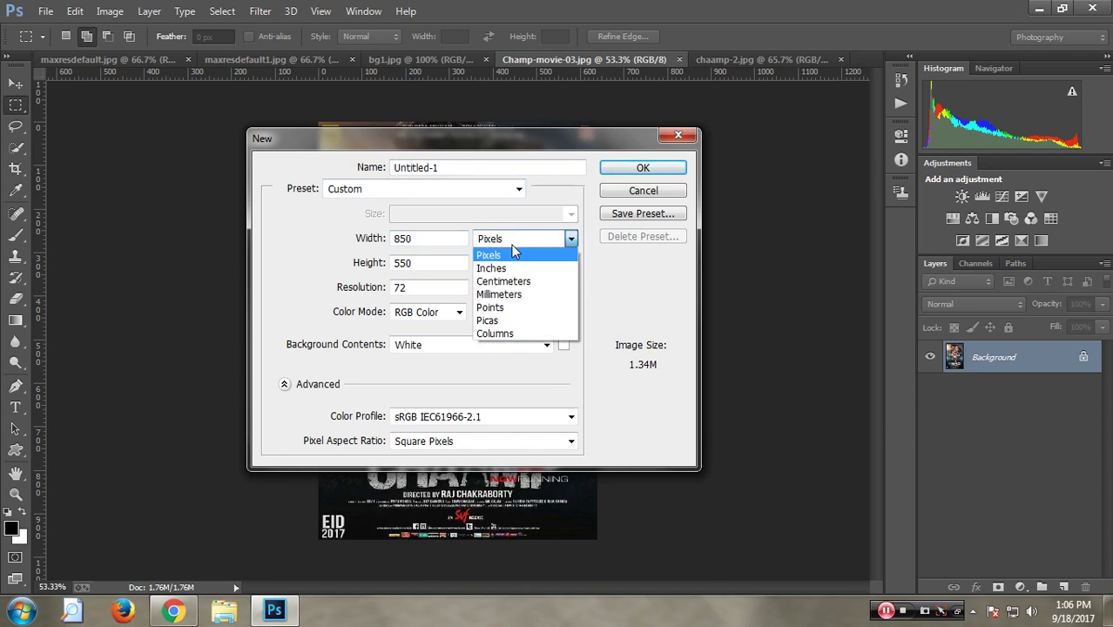
click(514, 253)
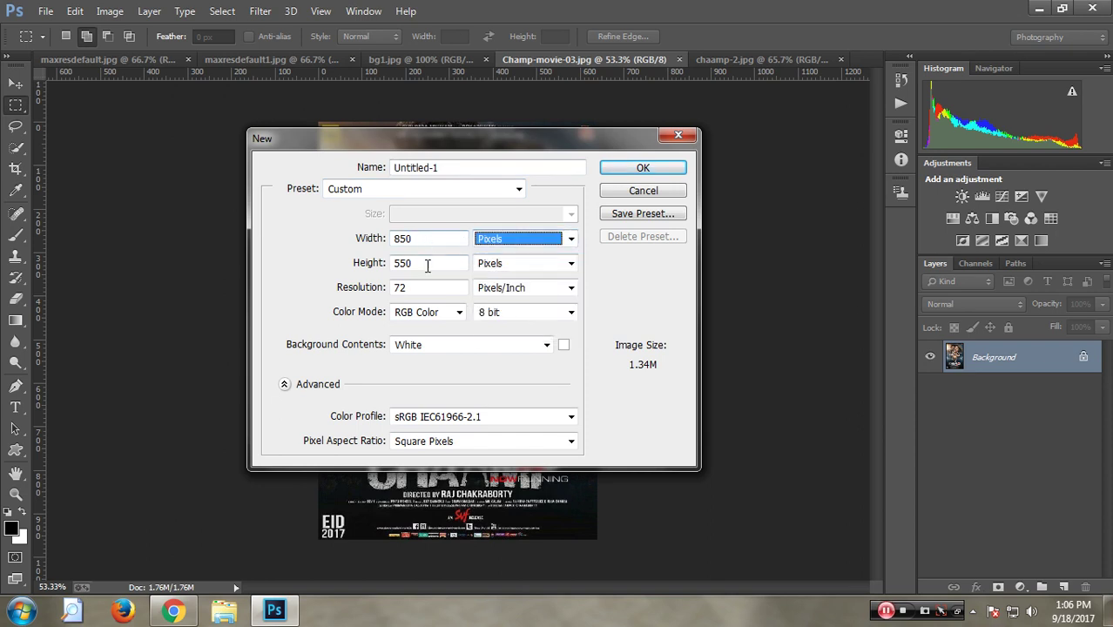
drag(427, 266, 378, 267)
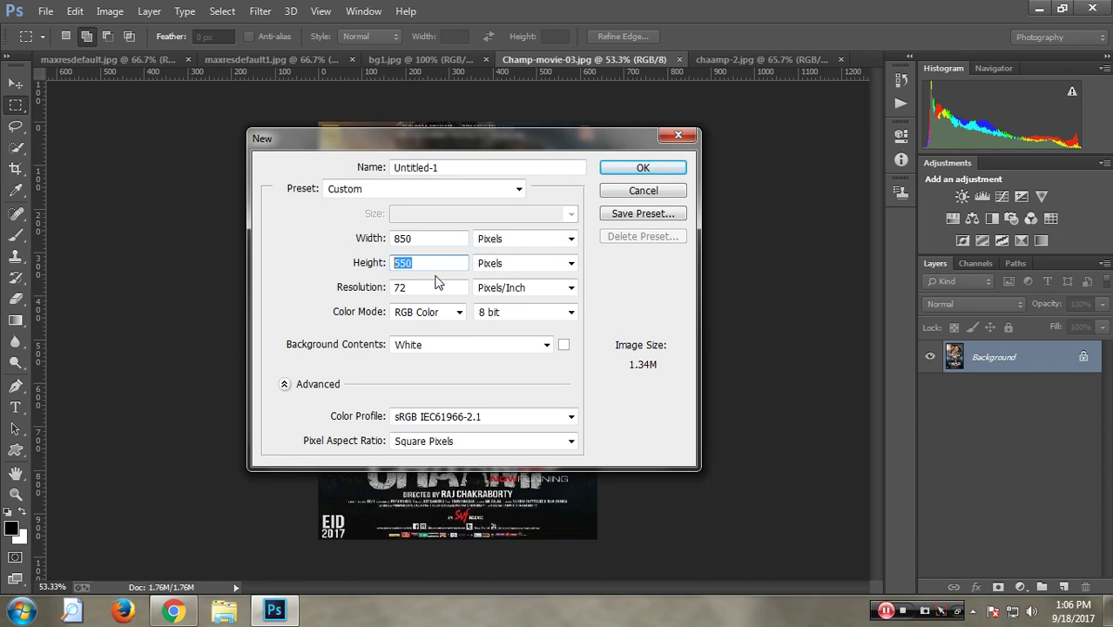
text(1)
text(200)
Create the 850 × 1200 Untitled-1 canvas, dock it with the other tabs, and show maxresdefault.jpg.
click(628, 169)
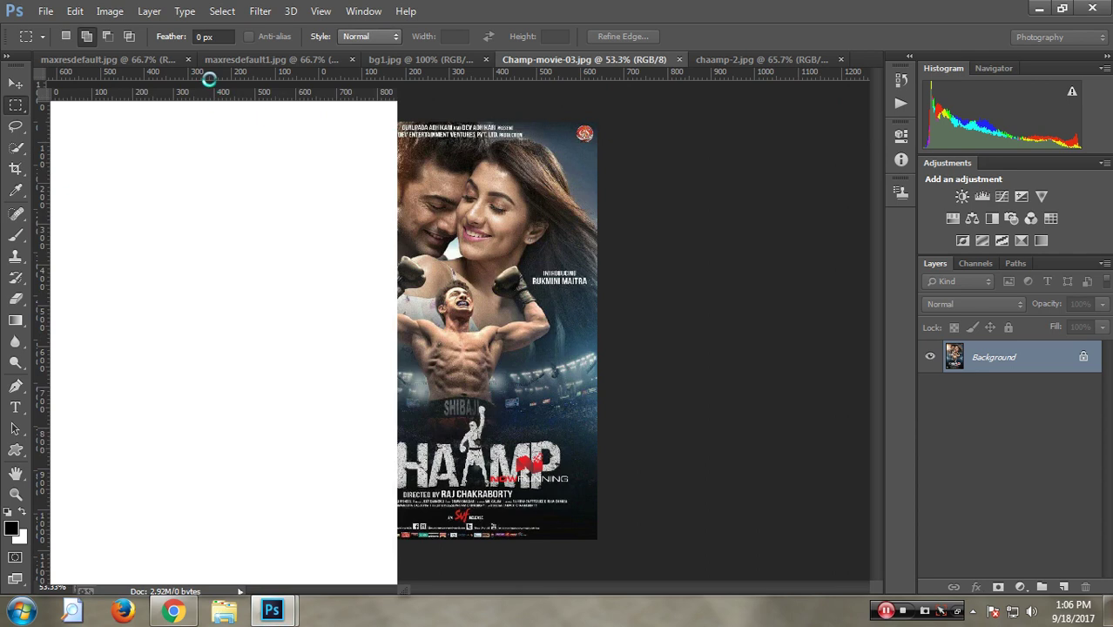
drag(162, 76, 736, 57)
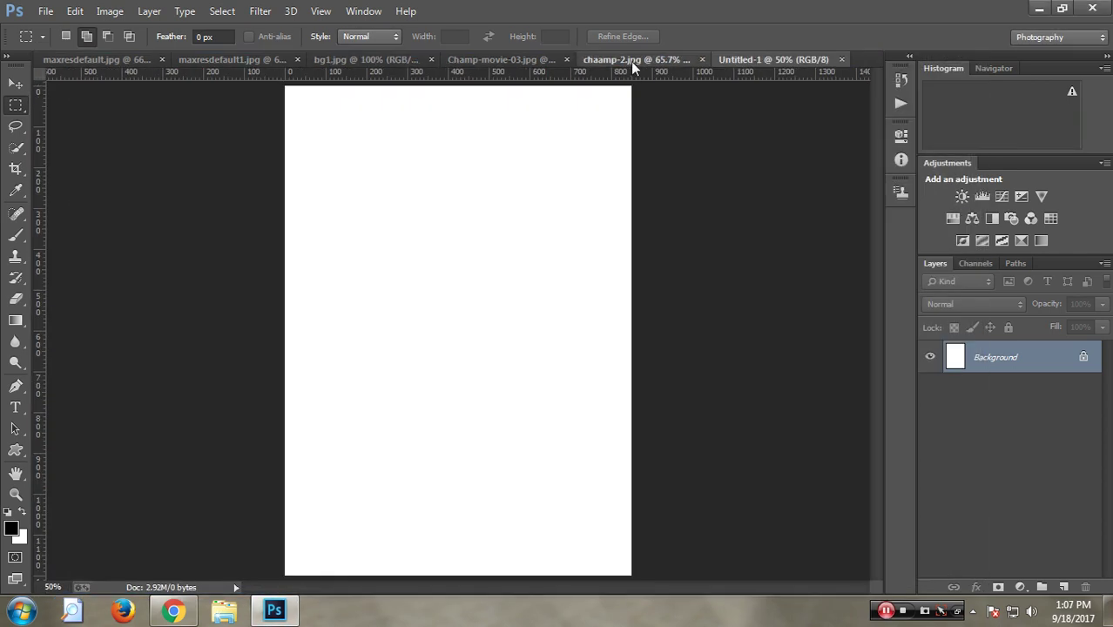
click(631, 61)
click(501, 61)
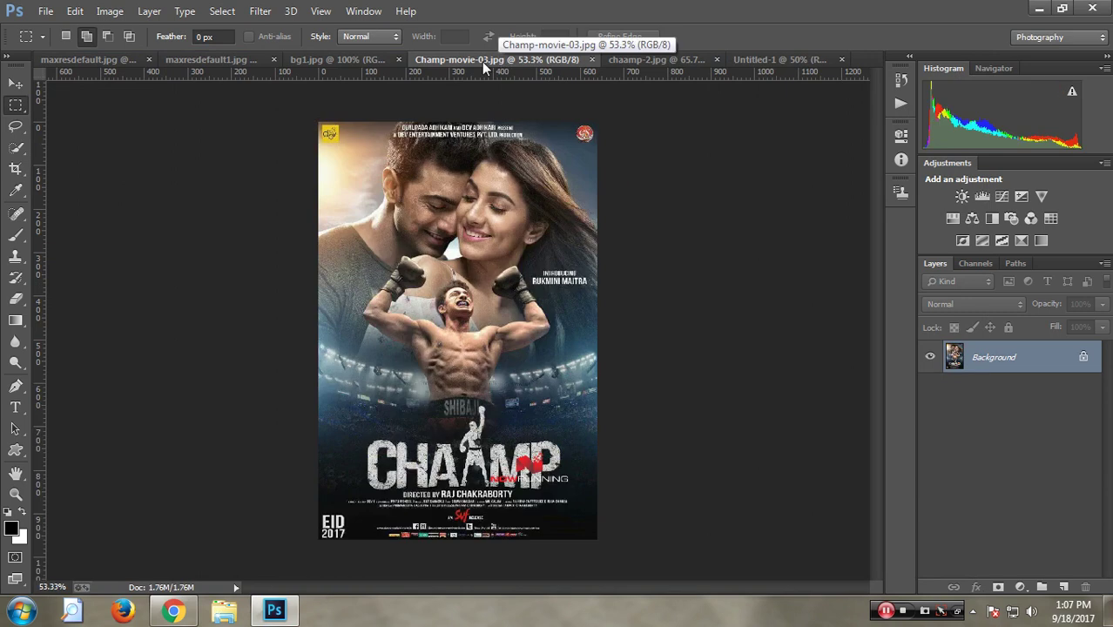
click(211, 61)
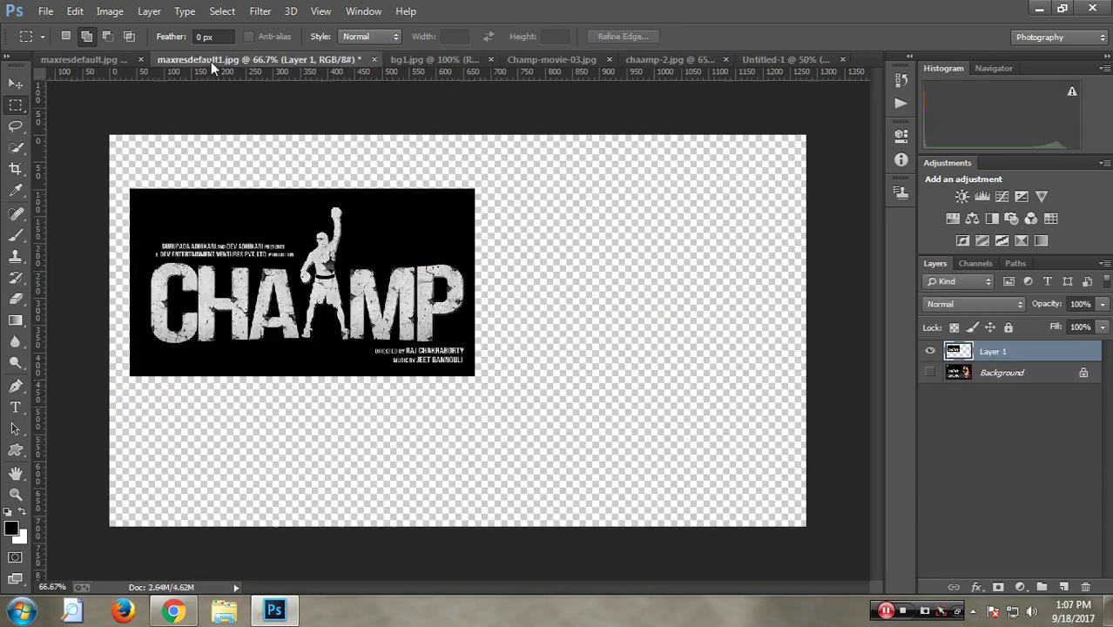
click(107, 62)
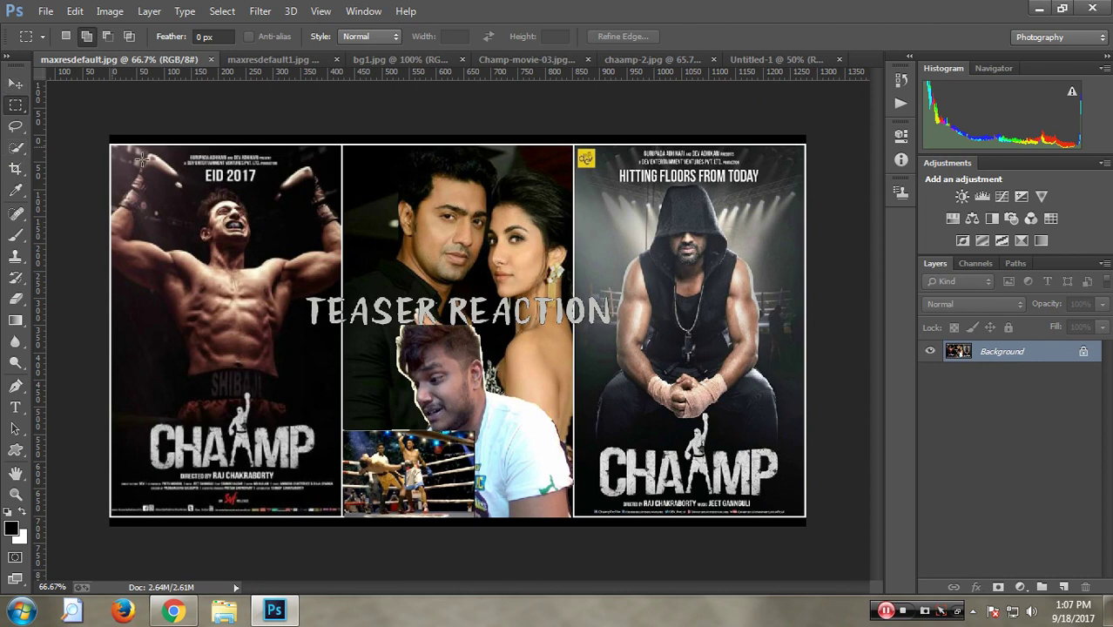
Copy the left boxer poster from maxresdefault.jpg into Untitled-1 as Layer 1.
drag(112, 146, 327, 439)
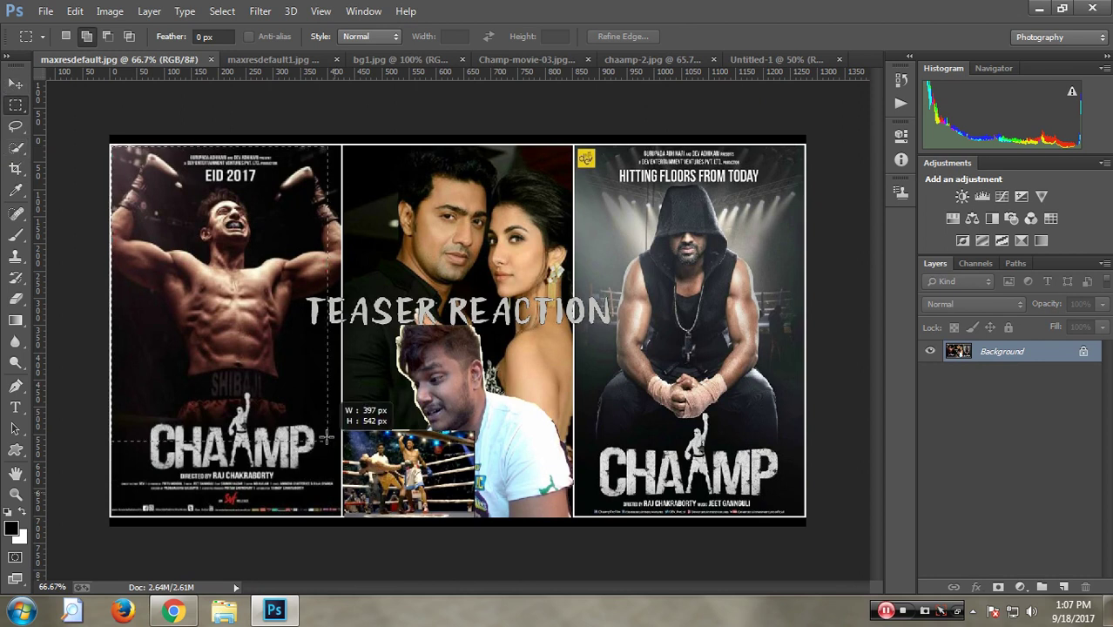
drag(327, 439, 346, 420)
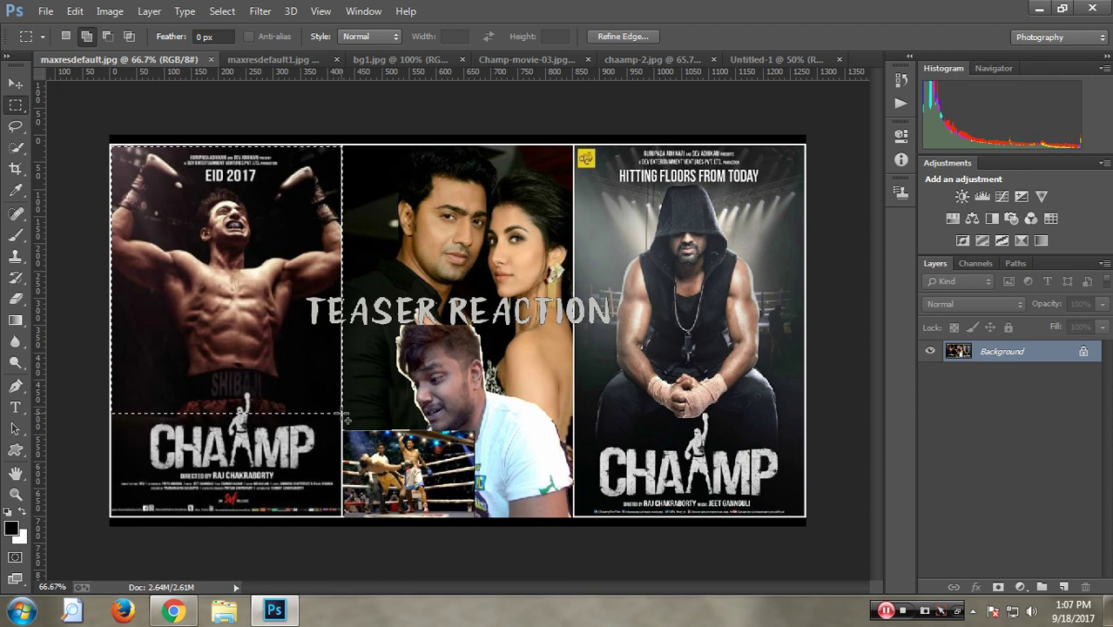
click(15, 83)
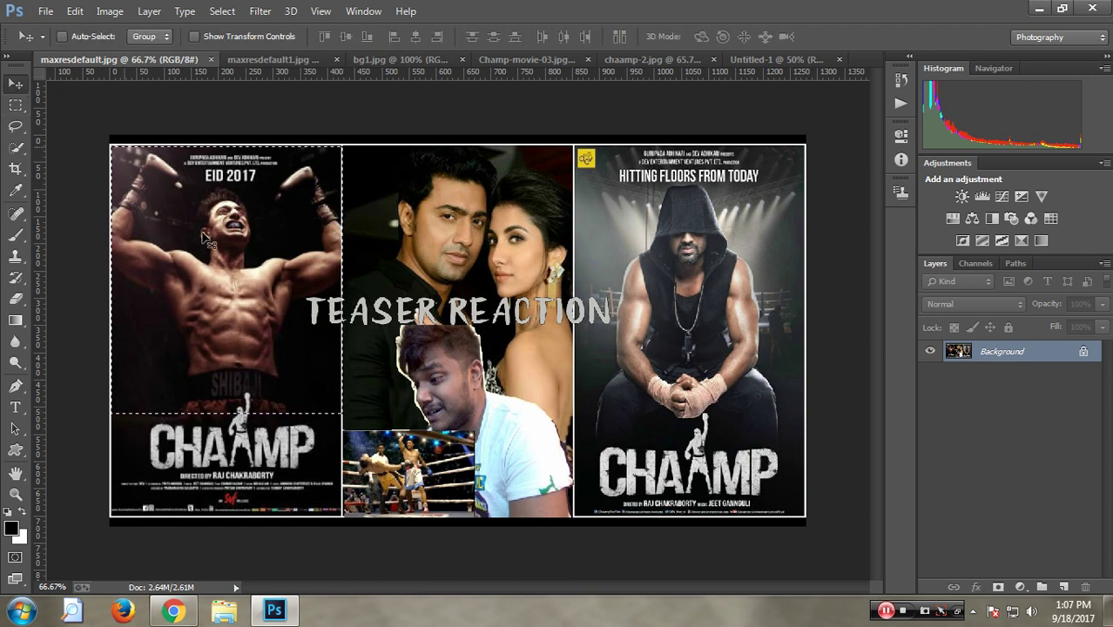
mouse_move(206, 240)
mouse_down()
mouse_move(796, 58)
mouse_move(412, 340)
mouse_move(461, 351)
mouse_up()
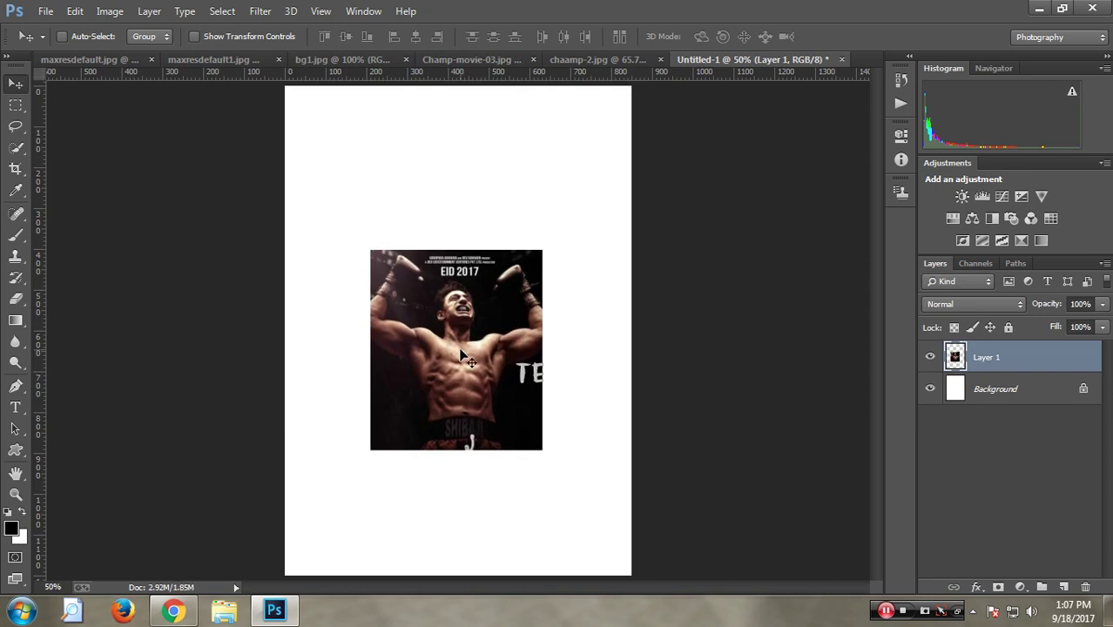
click(115, 58)
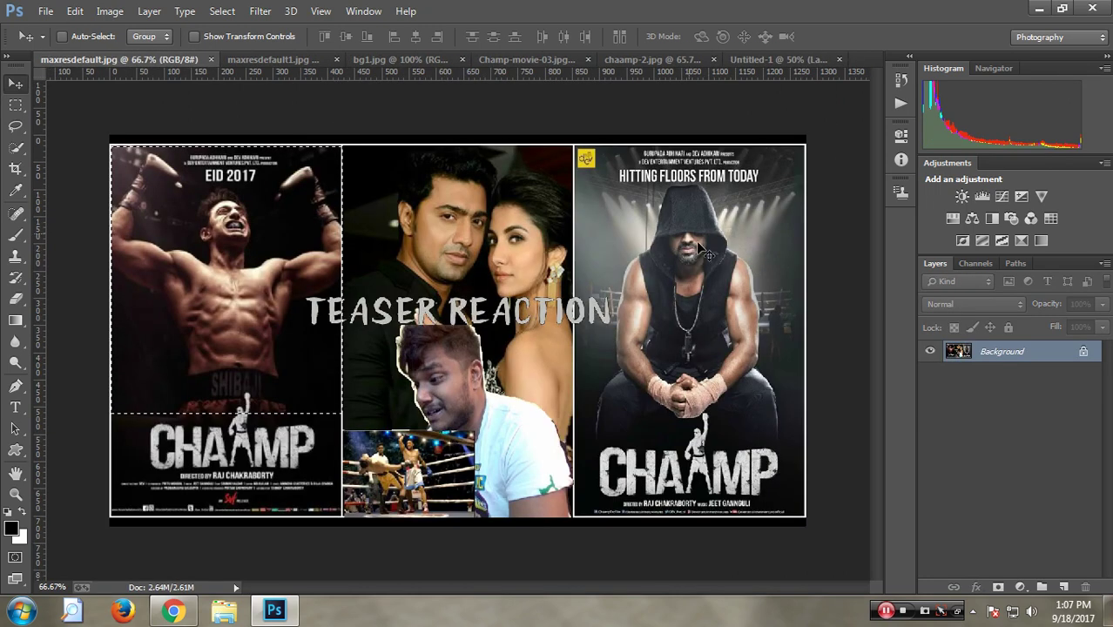
key(m)
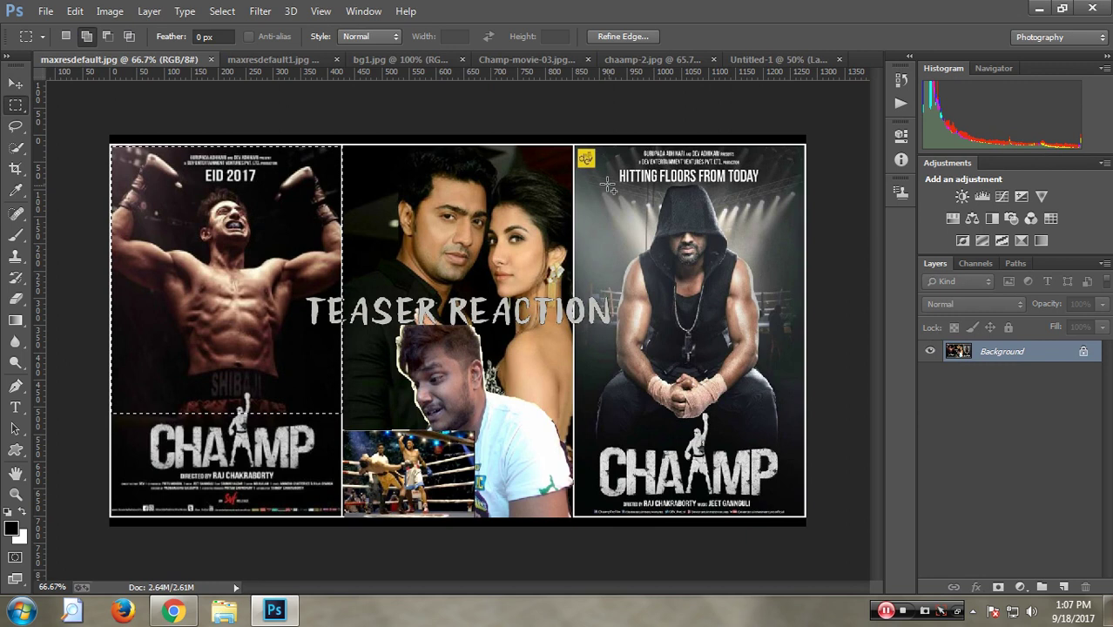
Select the right hooded-fighter poster in maxresdefault.jpg and drag it into Untitled-1 as Layer 2.
mouse_move(591, 177)
mouse_down()
mouse_move(793, 476)
mouse_move(797, 449)
mouse_up()
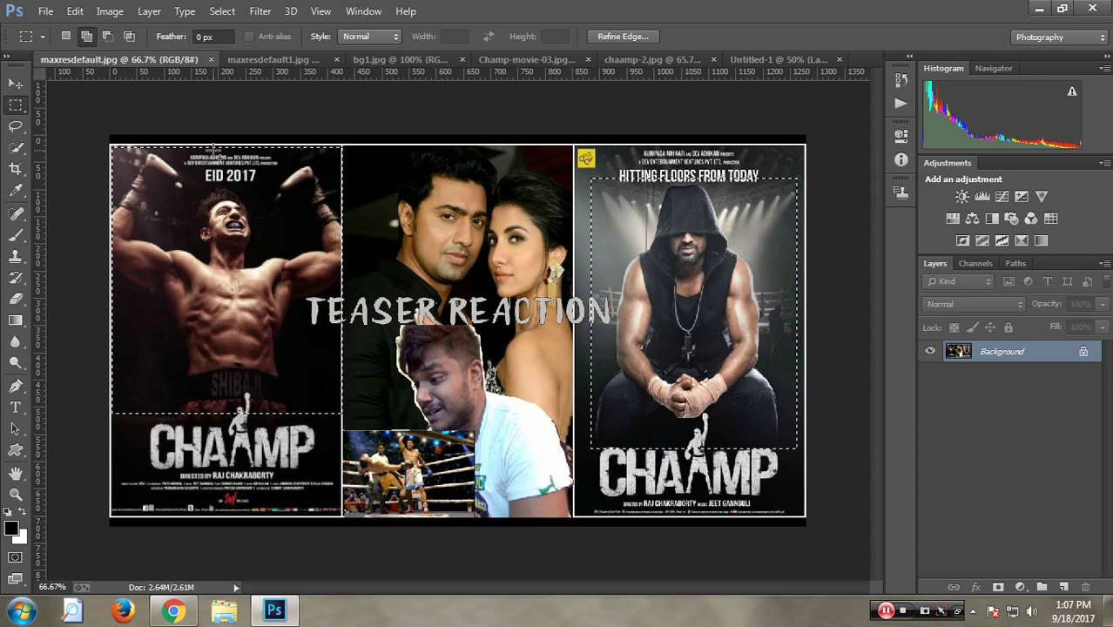
click(189, 165)
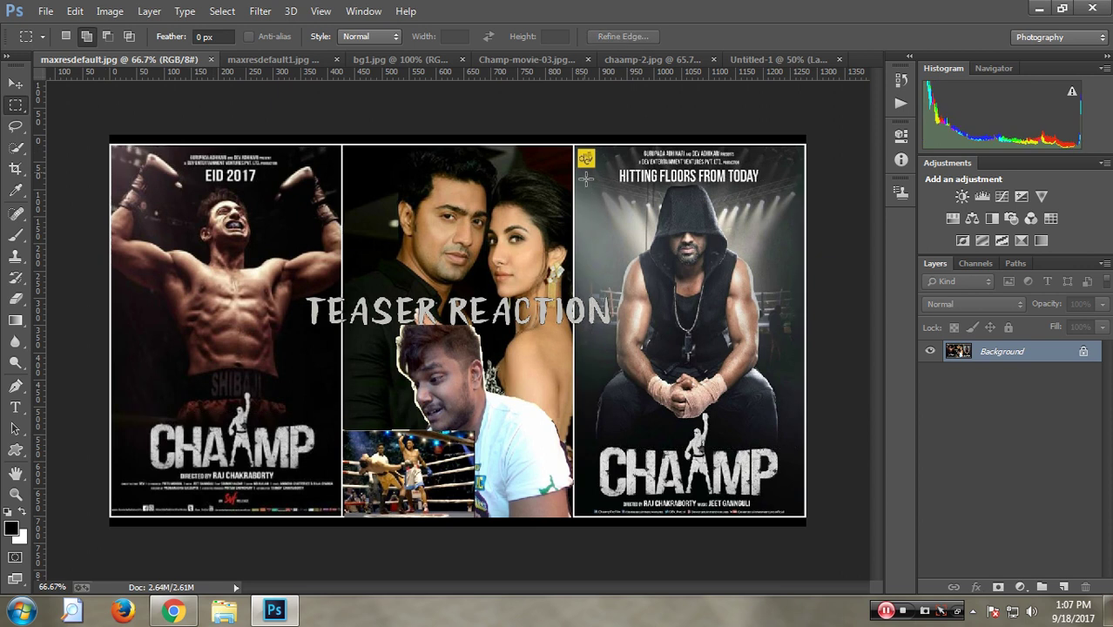
drag(575, 149, 802, 474)
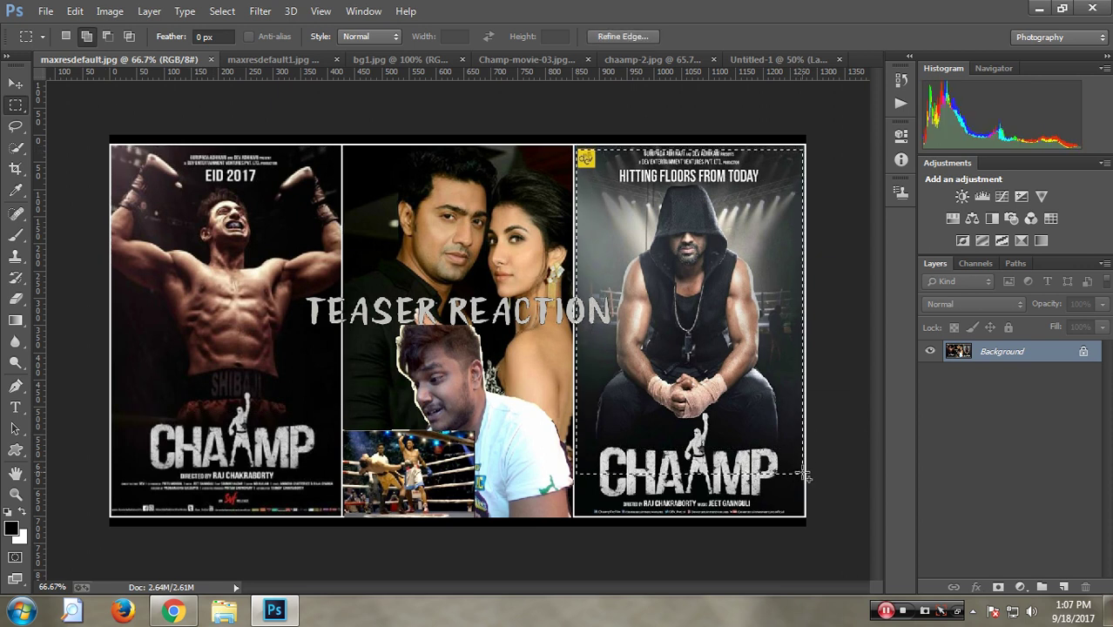
click(14, 81)
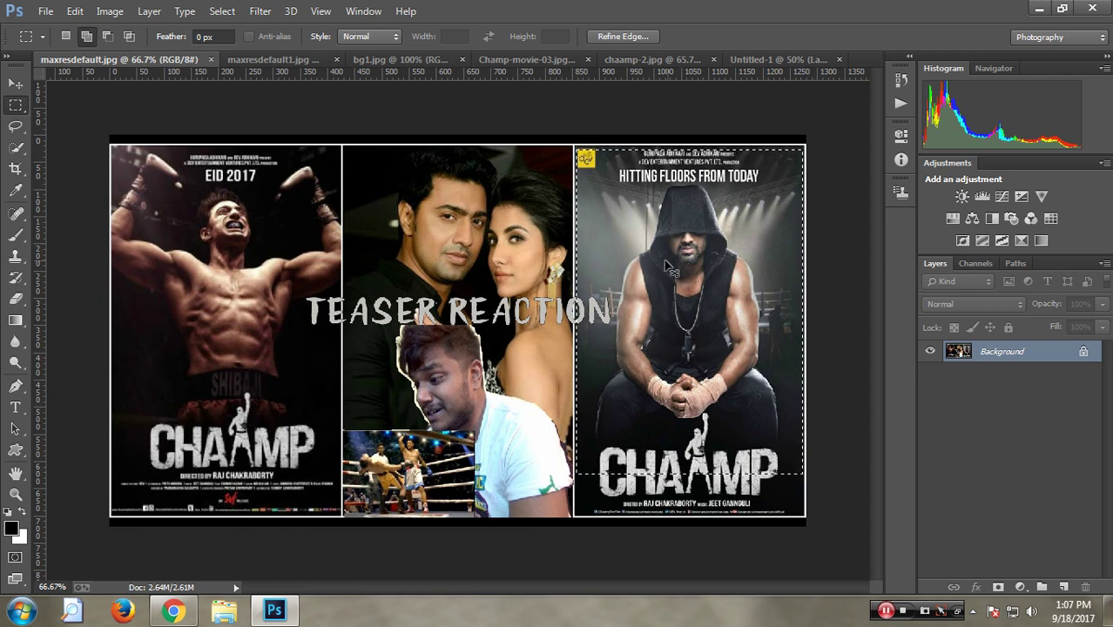
mouse_move(662, 261)
mouse_down()
mouse_move(762, 61)
mouse_move(542, 346)
mouse_move(503, 314)
mouse_up()
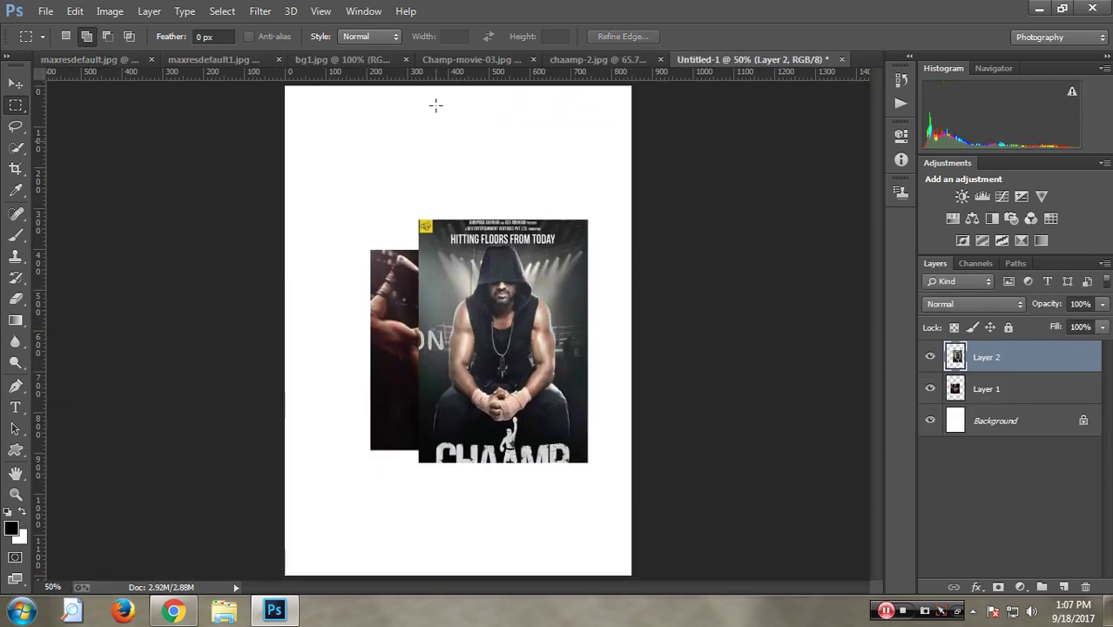
click(115, 58)
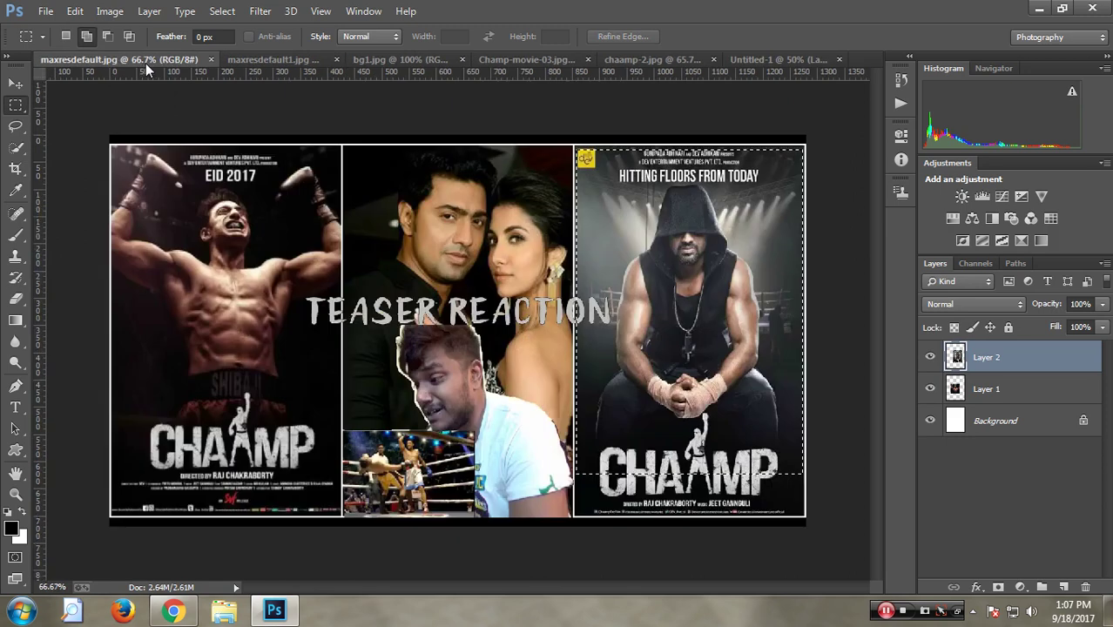
Close maxresdefault.jpg and look through the remaining image tabs.
click(211, 58)
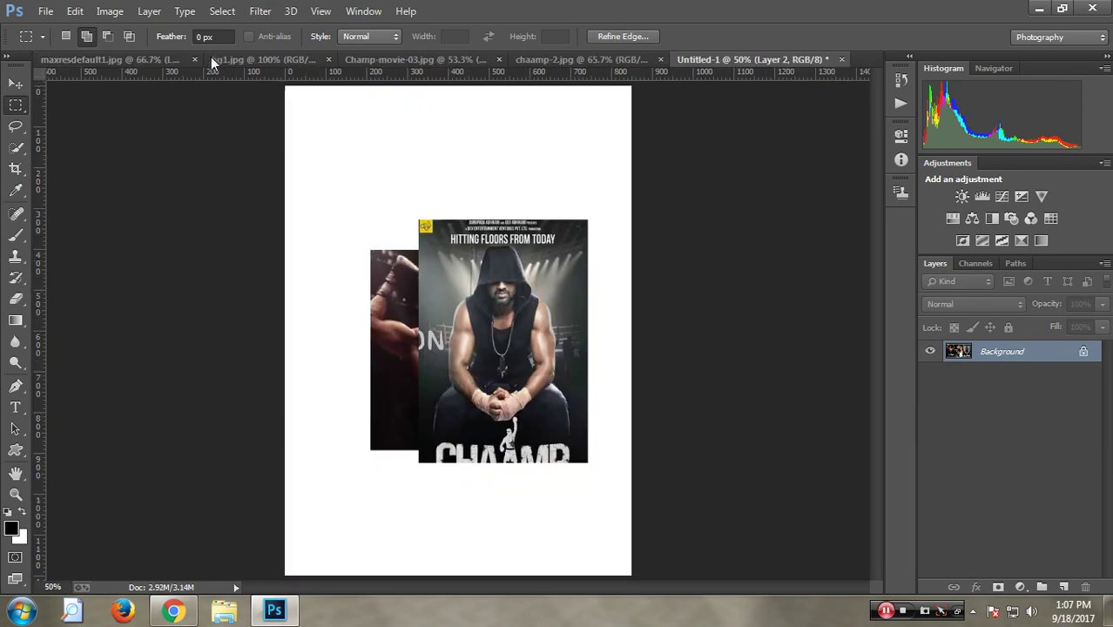
click(153, 57)
click(280, 58)
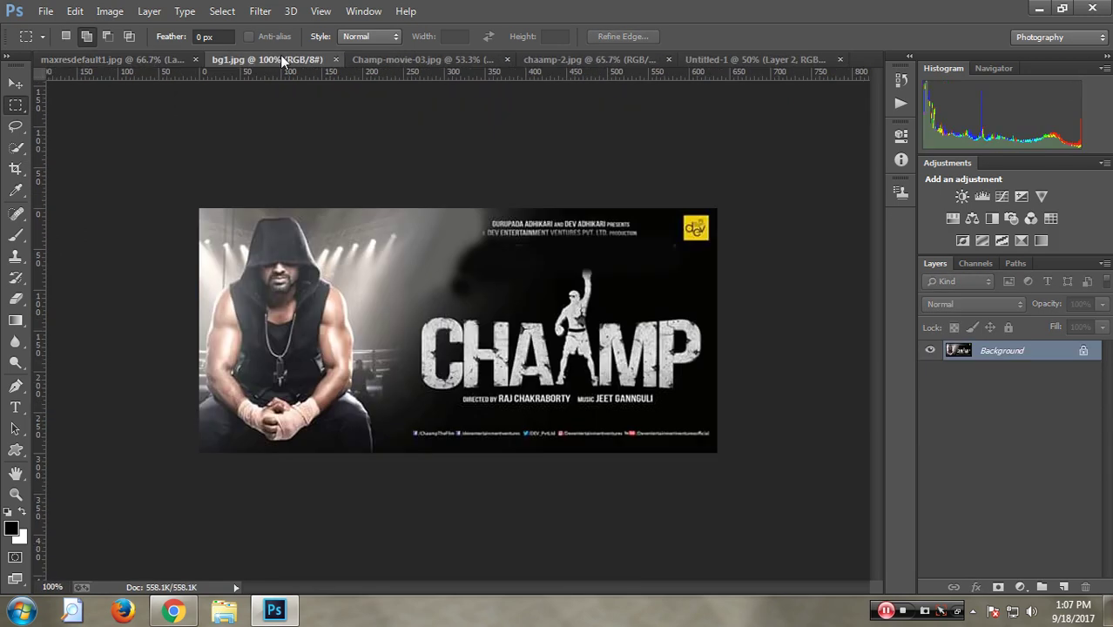
click(438, 60)
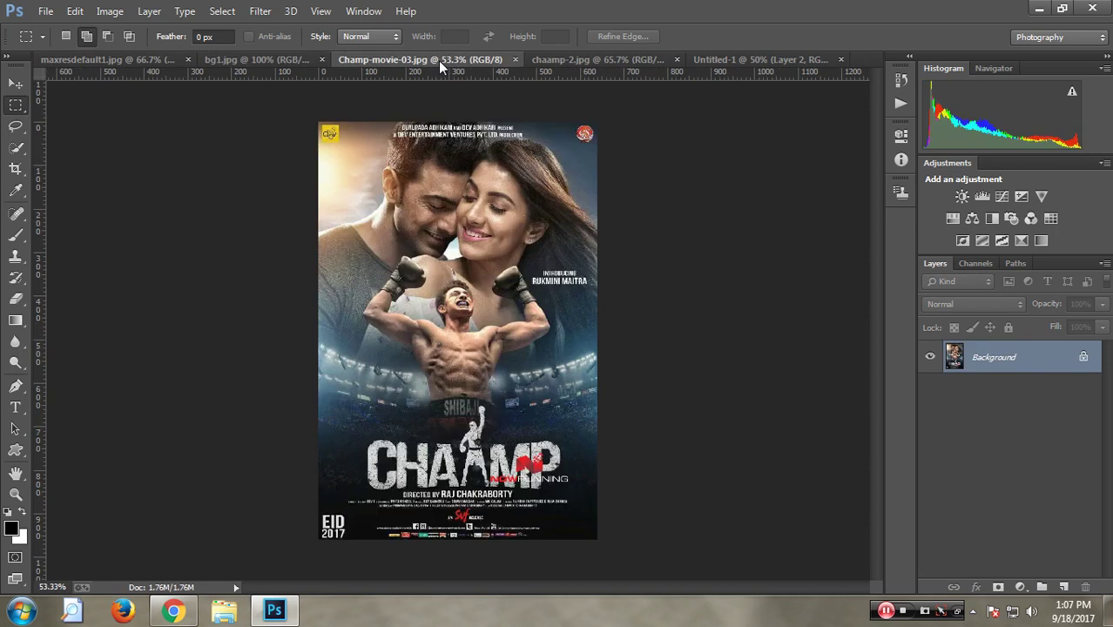
click(738, 59)
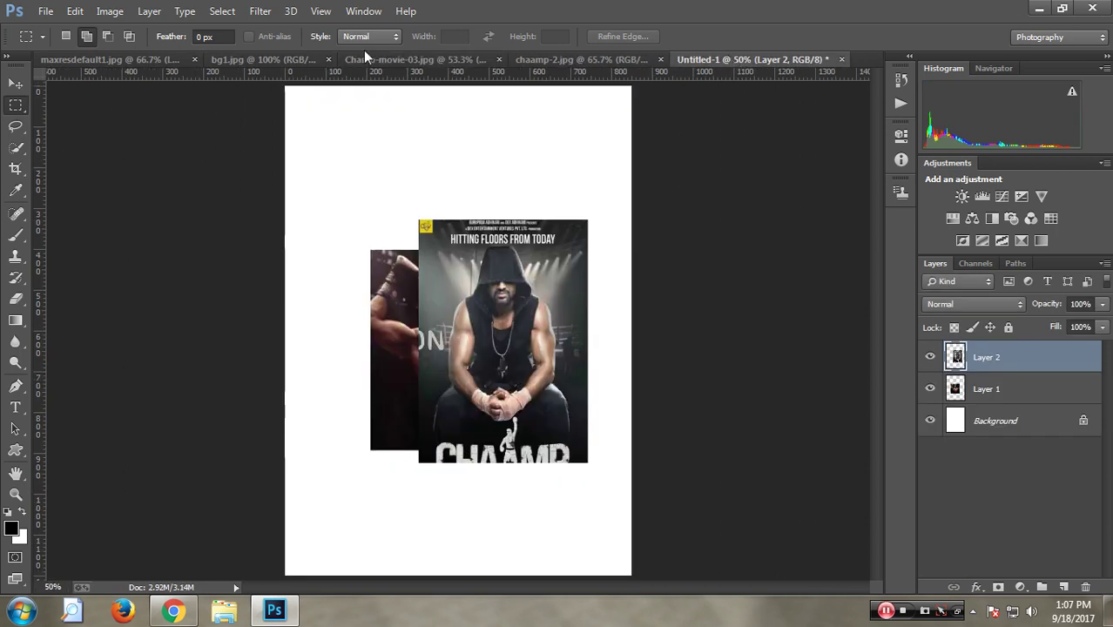
Close bg1.jpg, review Champ-movie-03.jpg and chaamp-2.jpg, and return to Untitled-1.
click(299, 60)
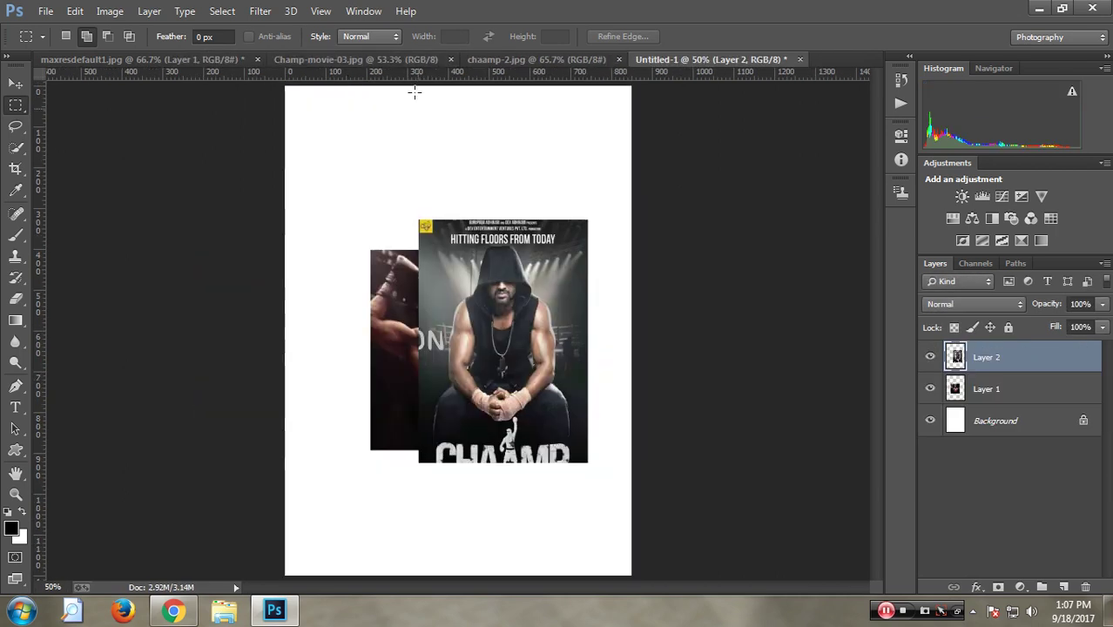
click(376, 60)
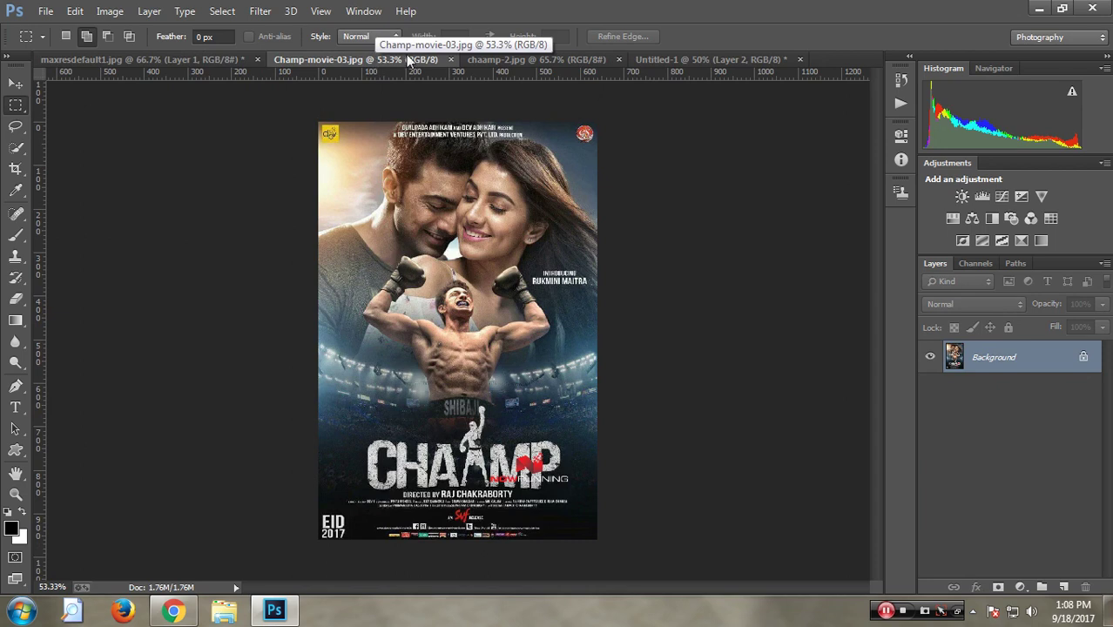
click(542, 68)
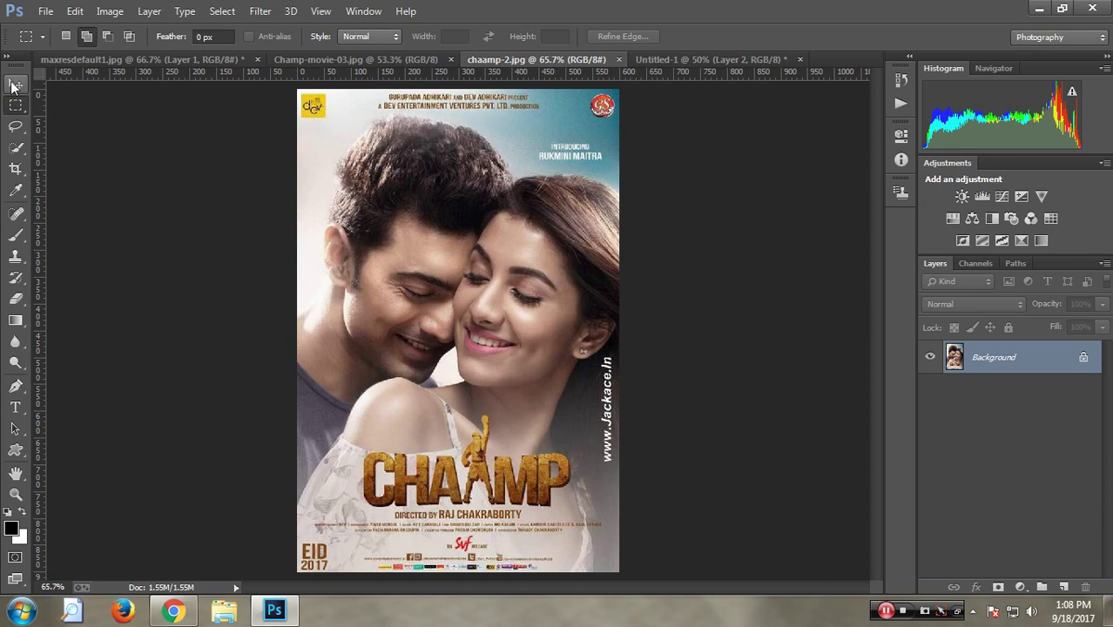
click(697, 61)
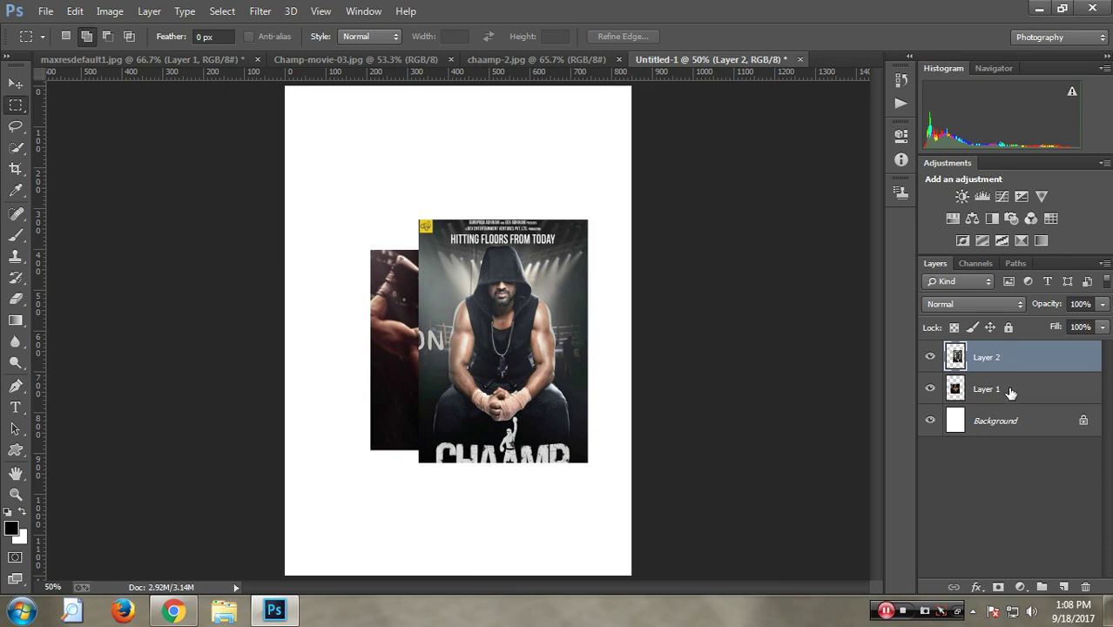
Drag Layers 1 and 2 onto chaamp-2.jpg, then undo both changes to restore it.
shift+click(1010, 392)
click(16, 84)
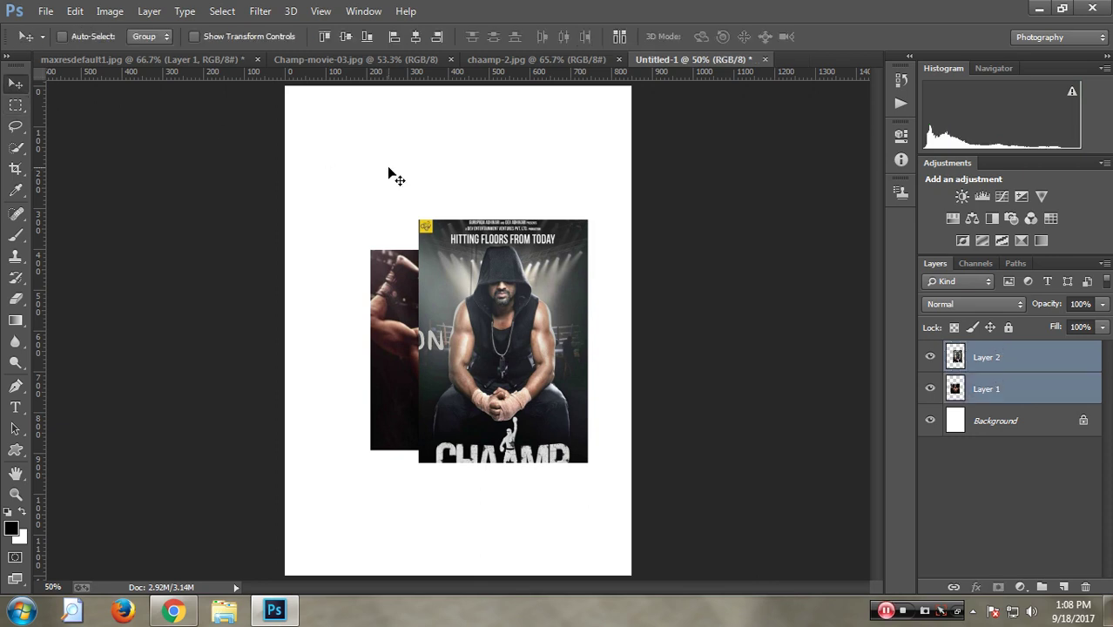
mouse_move(388, 174)
mouse_down()
mouse_move(342, 76)
mouse_move(551, 59)
mouse_move(582, 462)
mouse_move(460, 329)
mouse_up()
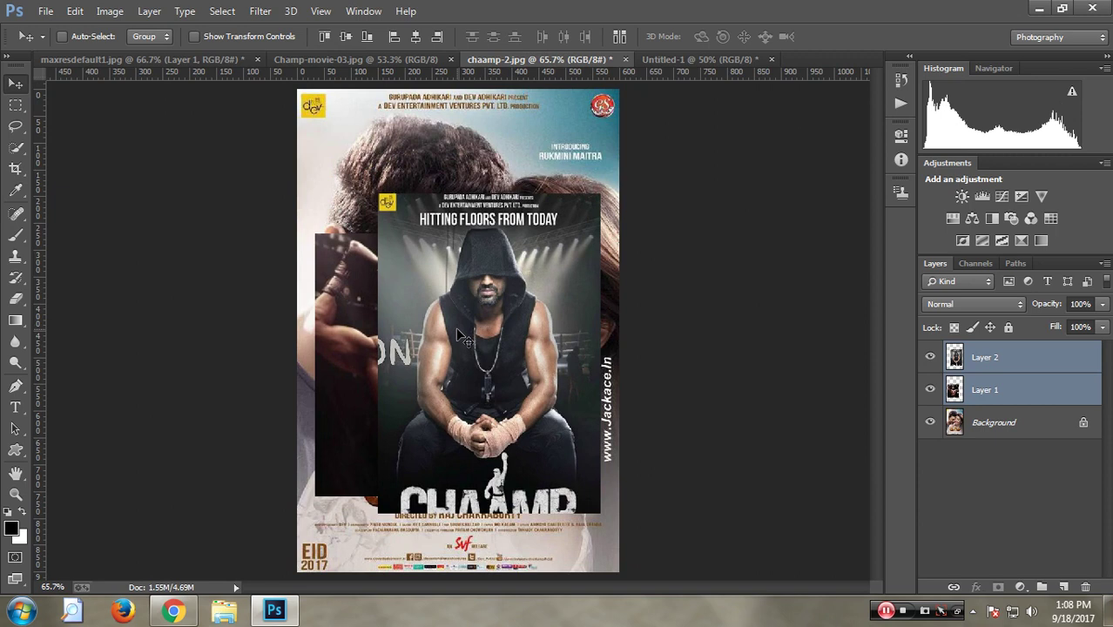
key(ctrl+z)
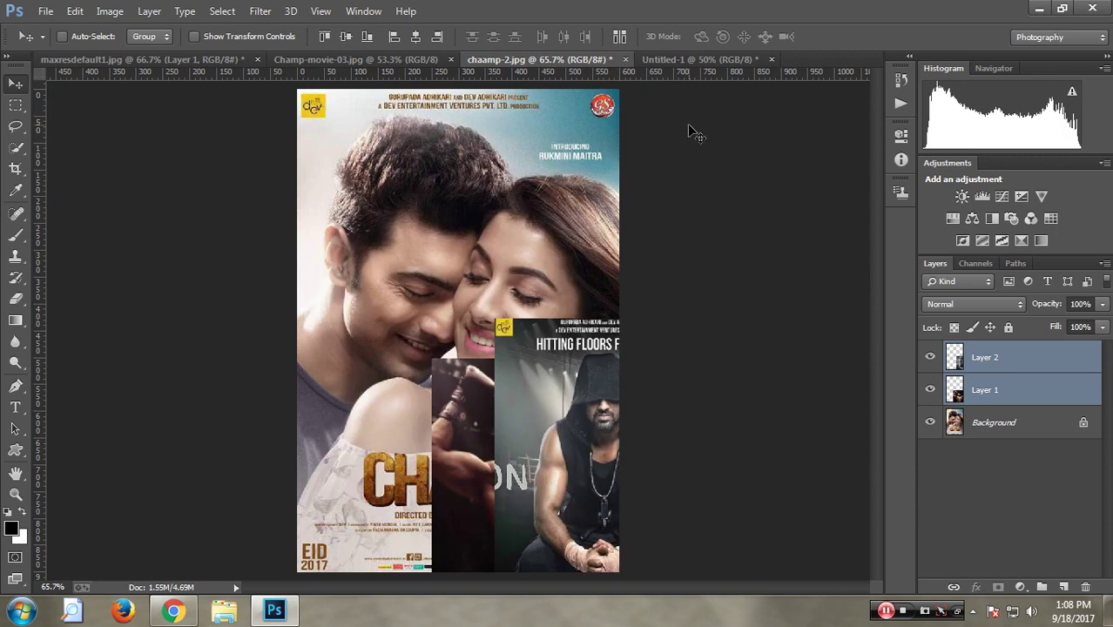
key(Delete)
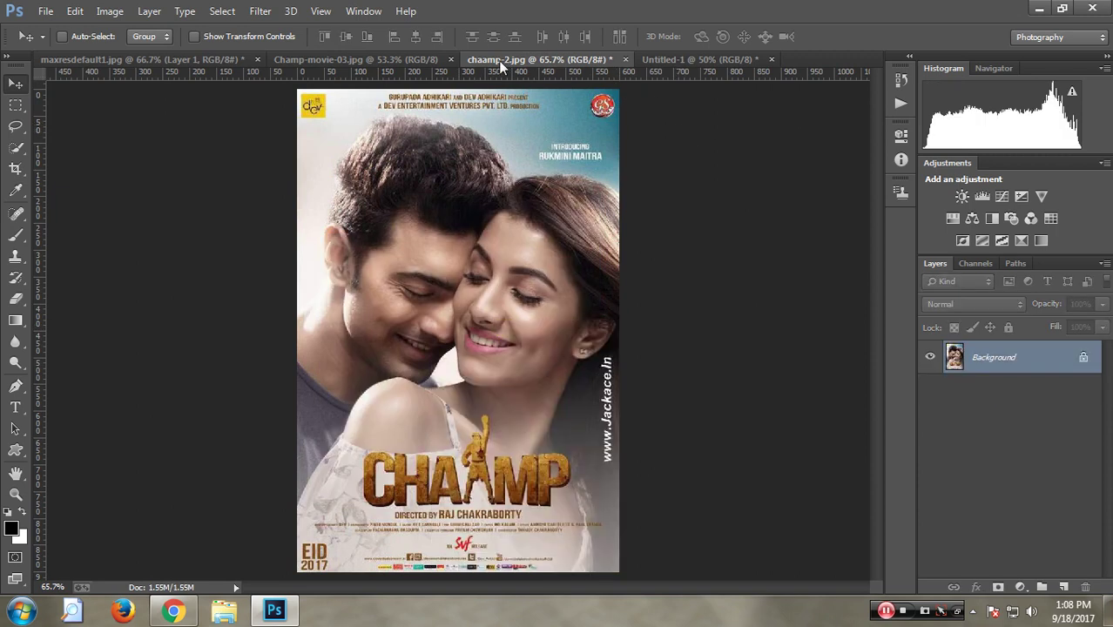
Unlock chaamp-2.jpg, bring it into Untitled-1 as Layer 3, and scale it to about 106%.
click(1089, 358)
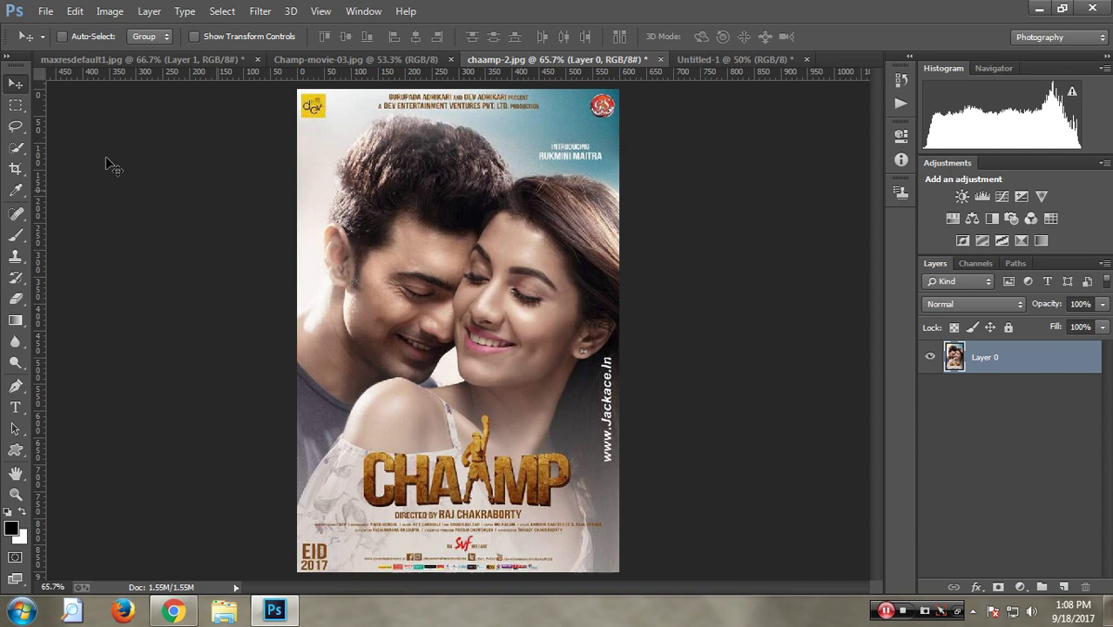
mouse_move(467, 267)
mouse_down()
mouse_move(648, 81)
mouse_move(451, 271)
mouse_up()
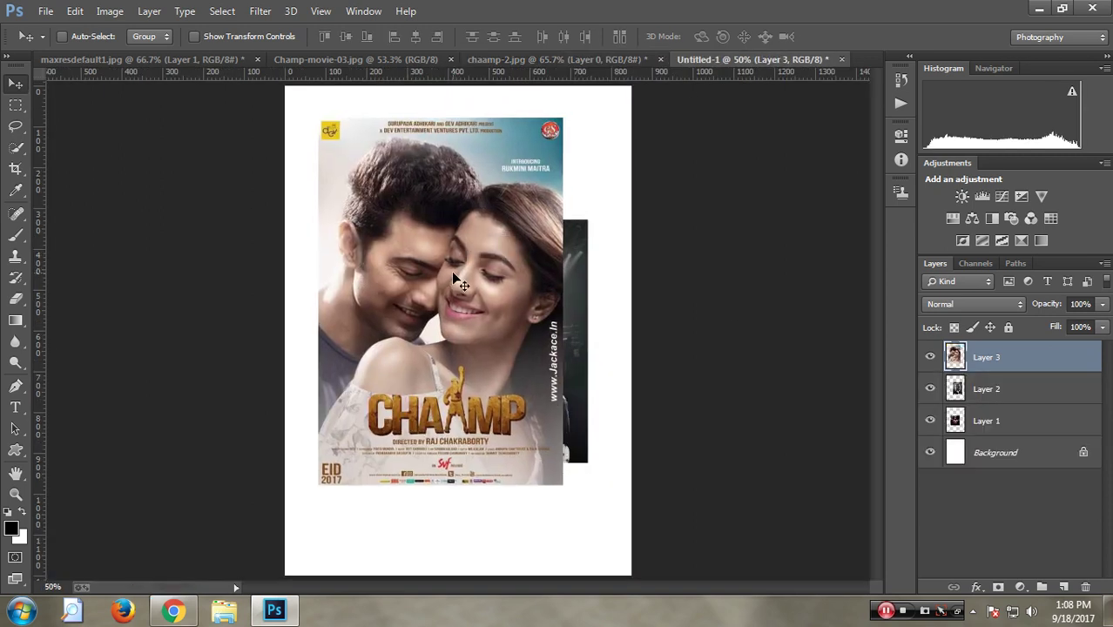
key(ctrl+t)
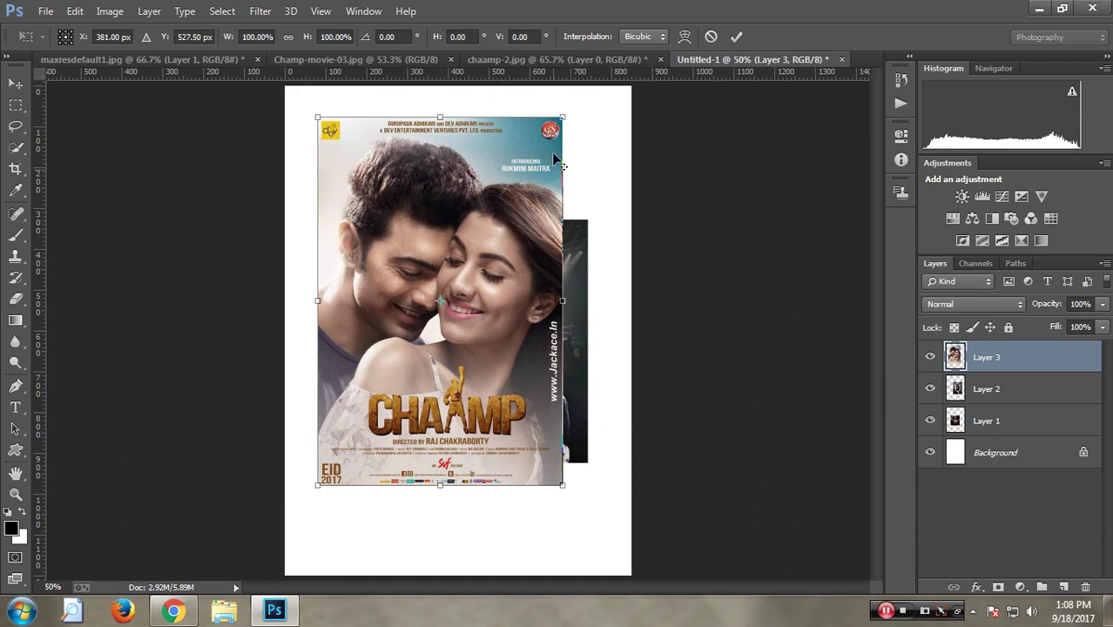
drag(565, 115, 583, 87)
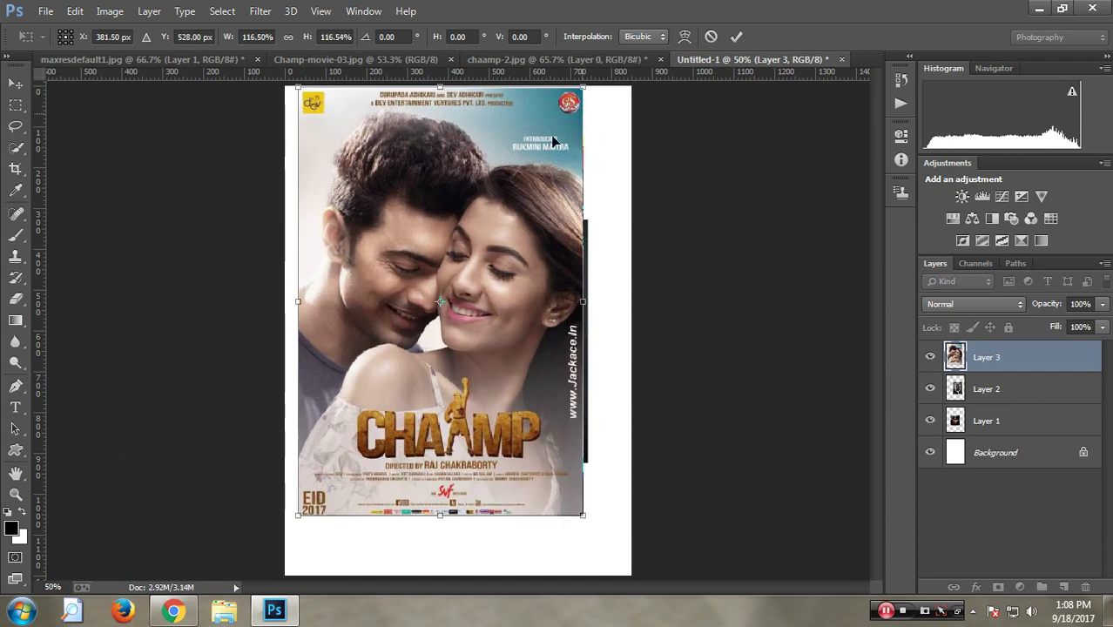
drag(528, 163, 514, 165)
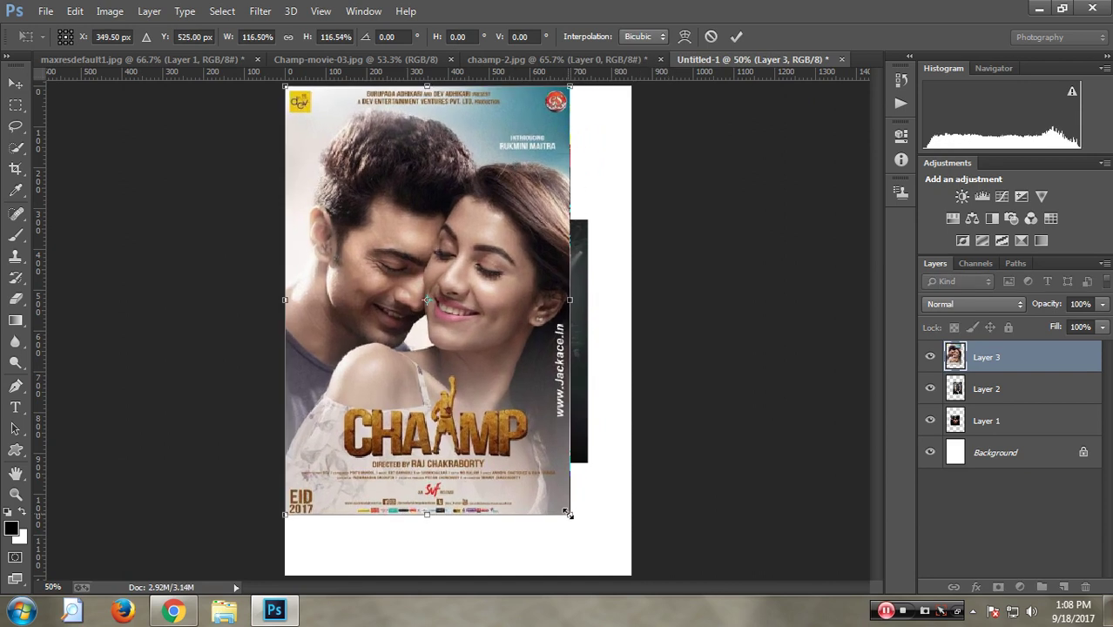
mouse_move(569, 514)
mouse_down()
mouse_move(625, 403)
mouse_move(596, 393)
mouse_up()
drag(481, 348, 526, 353)
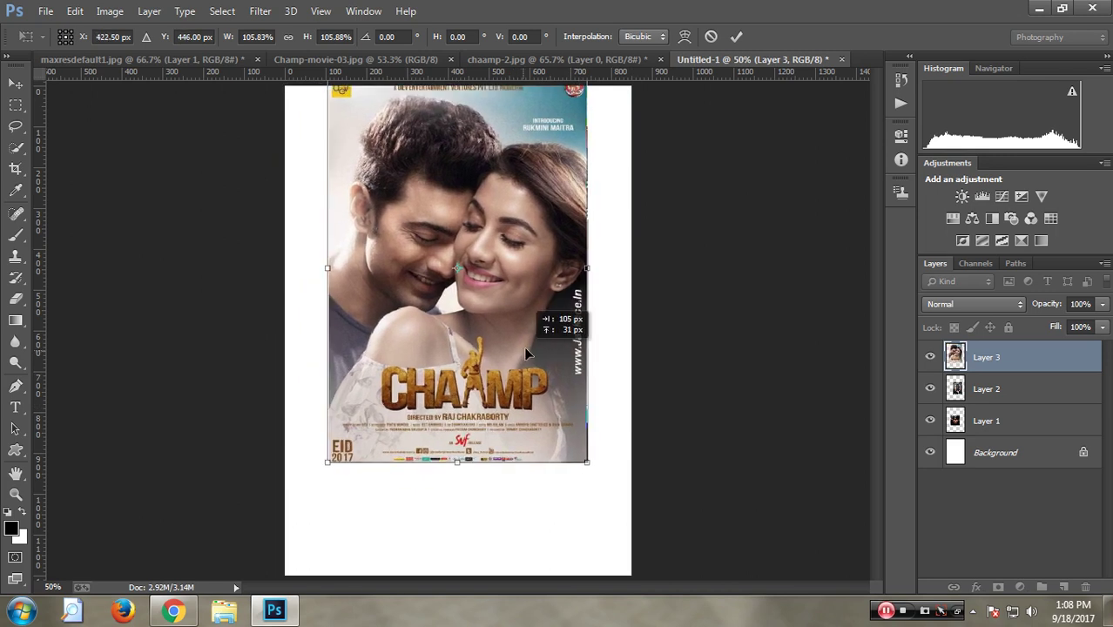
drag(526, 352, 530, 353)
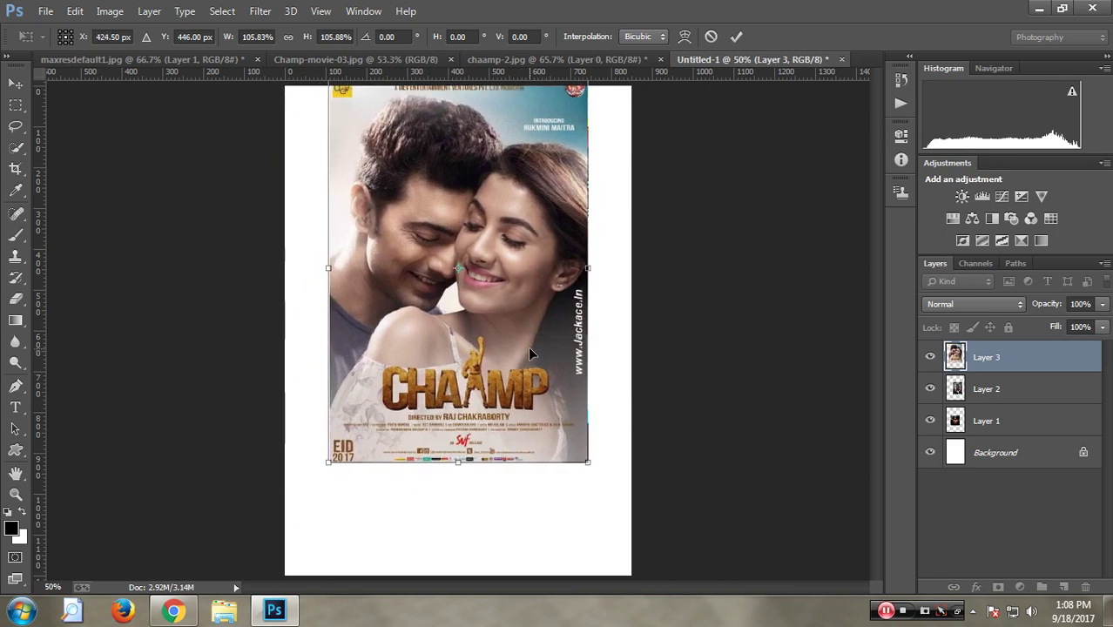
key(Return)
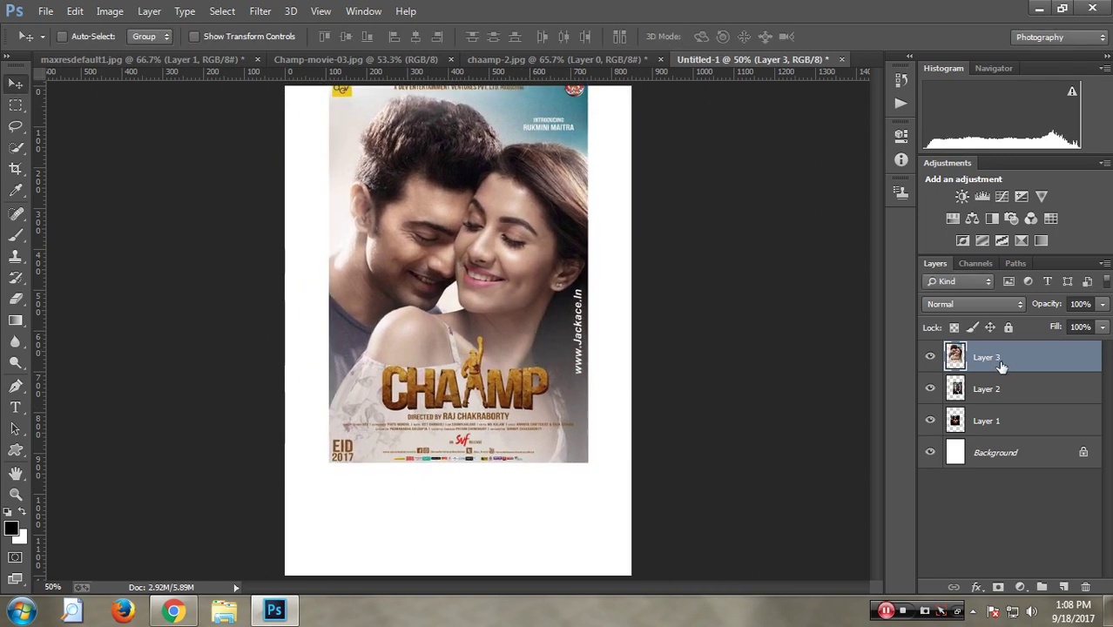
Move Layer 3 below Layer 1, hide Layer 2, and select the boxer Layer 1.
drag(997, 365, 1015, 435)
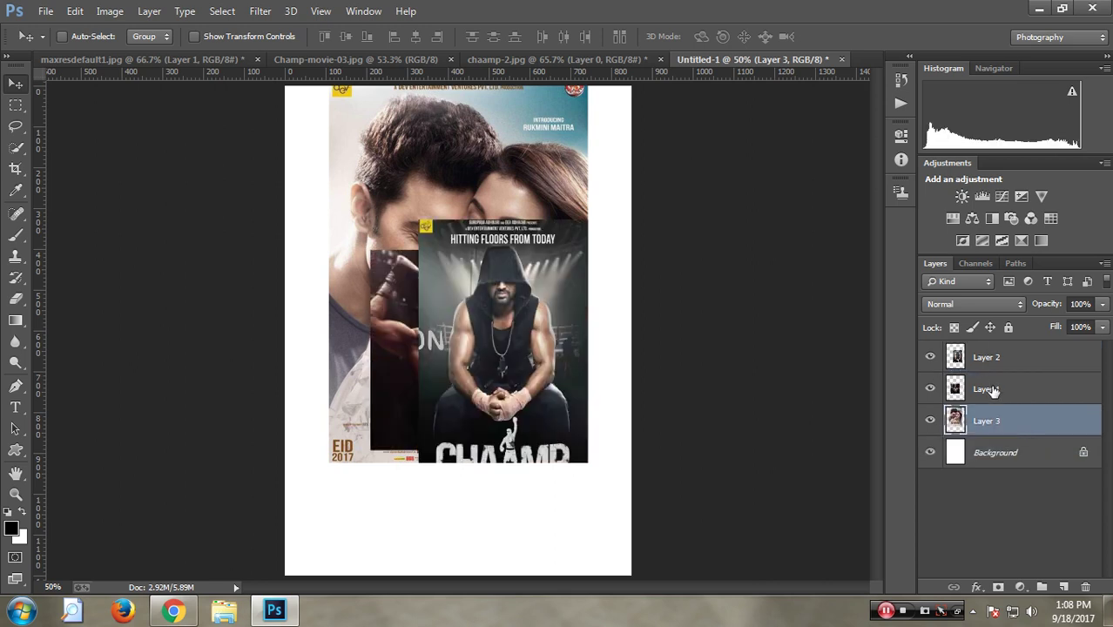
click(930, 358)
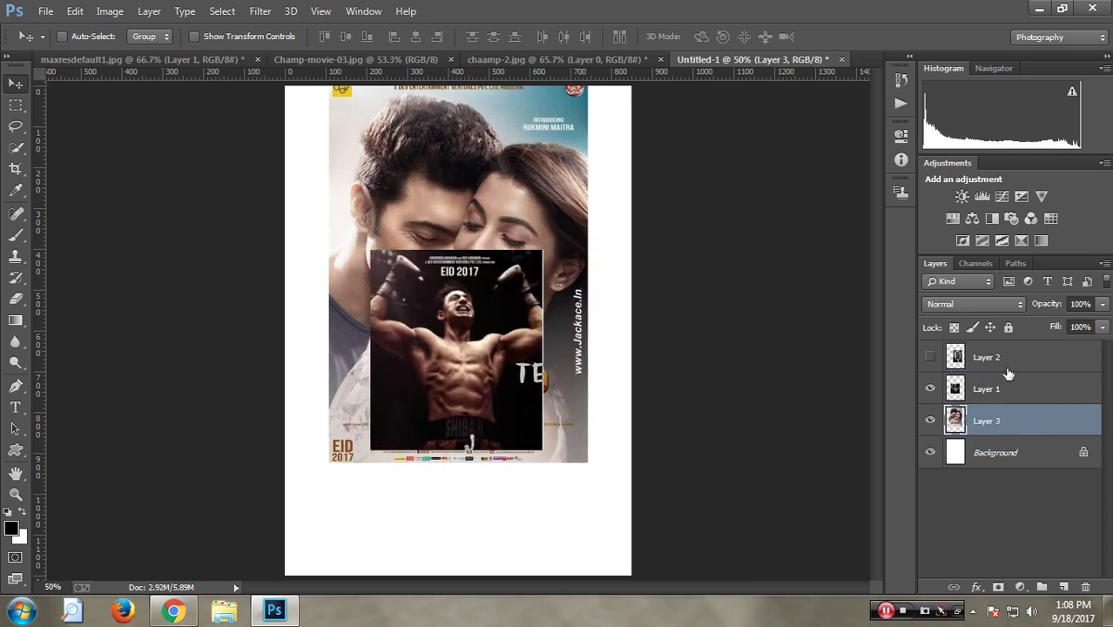
click(1003, 389)
Enlarge the boxer poster to about 131.6% and place it over the lower half.
key(ctrl+t)
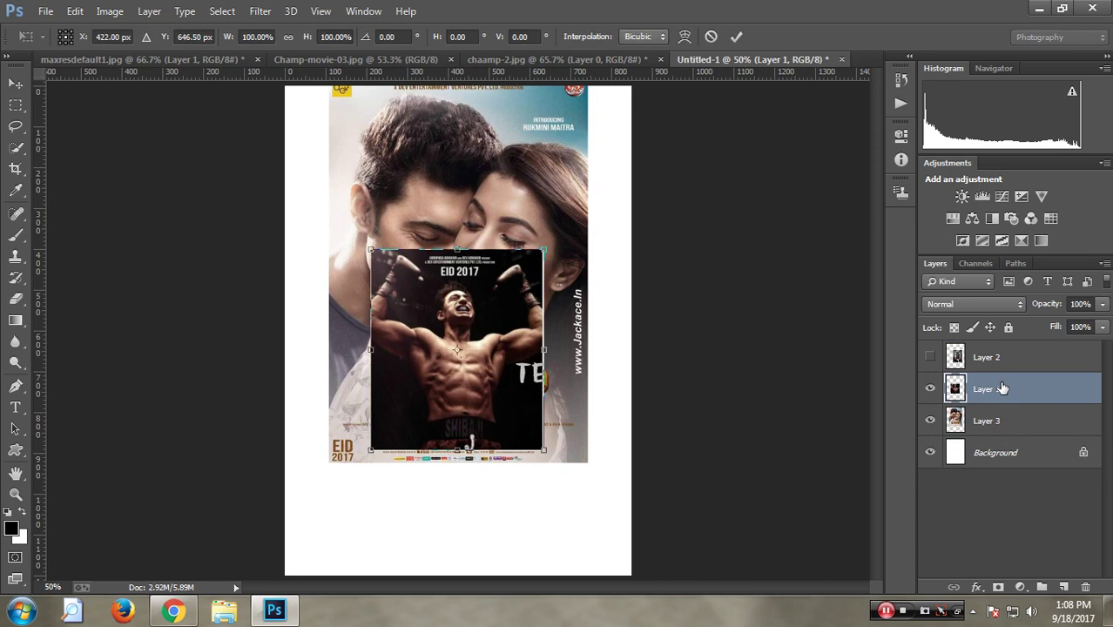
drag(459, 406, 456, 530)
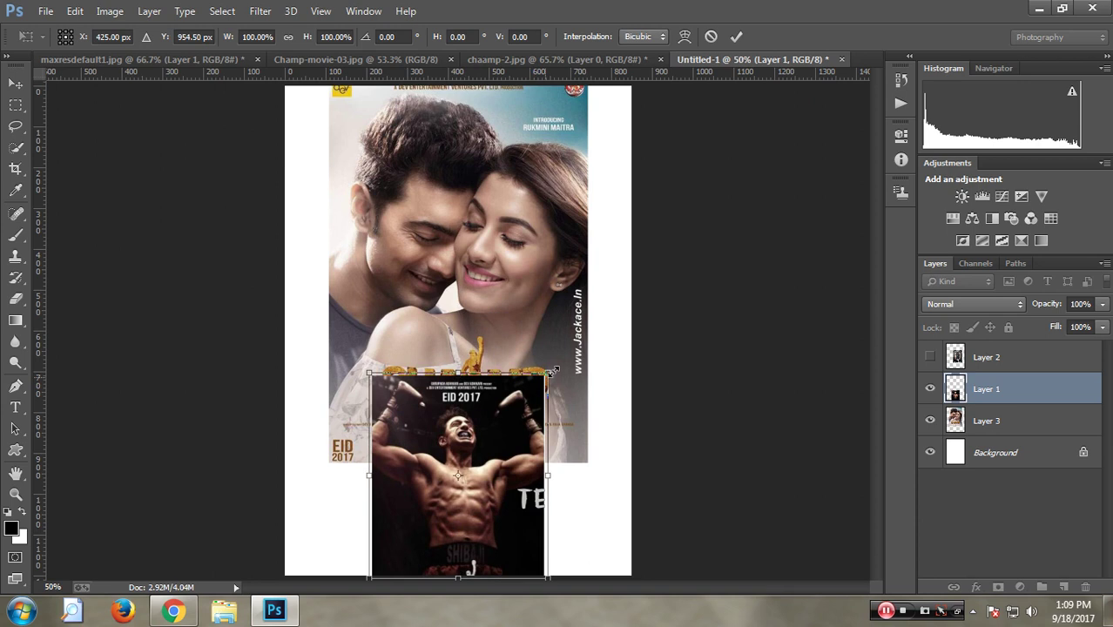
drag(540, 392, 571, 361)
drag(516, 490, 520, 468)
key(Return)
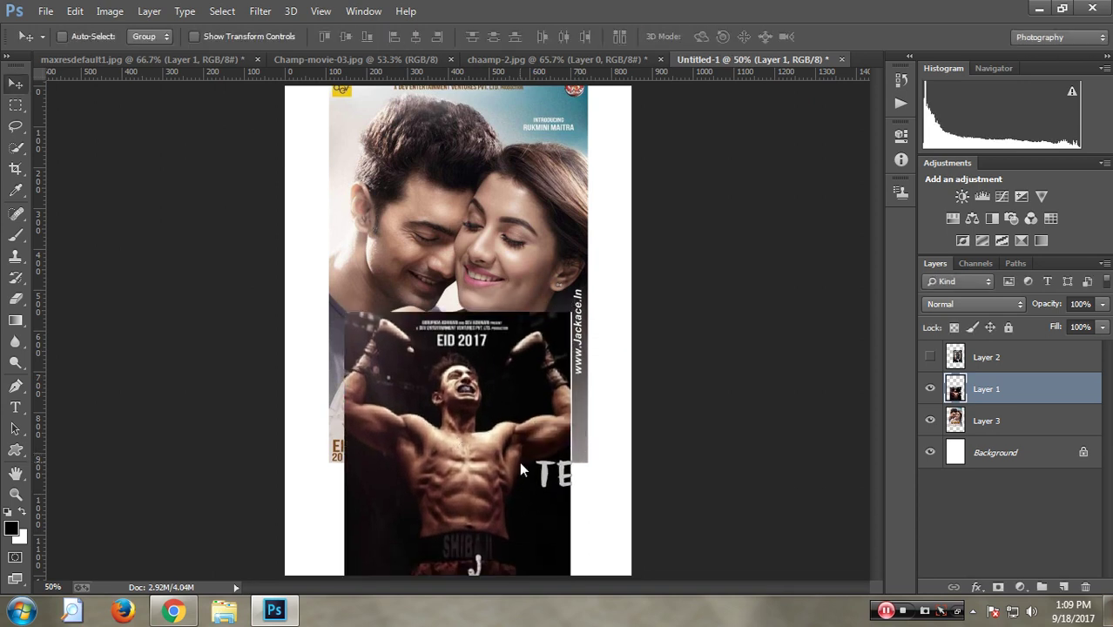
Set up the Eraser with an enlarged soft round brush tip.
click(15, 301)
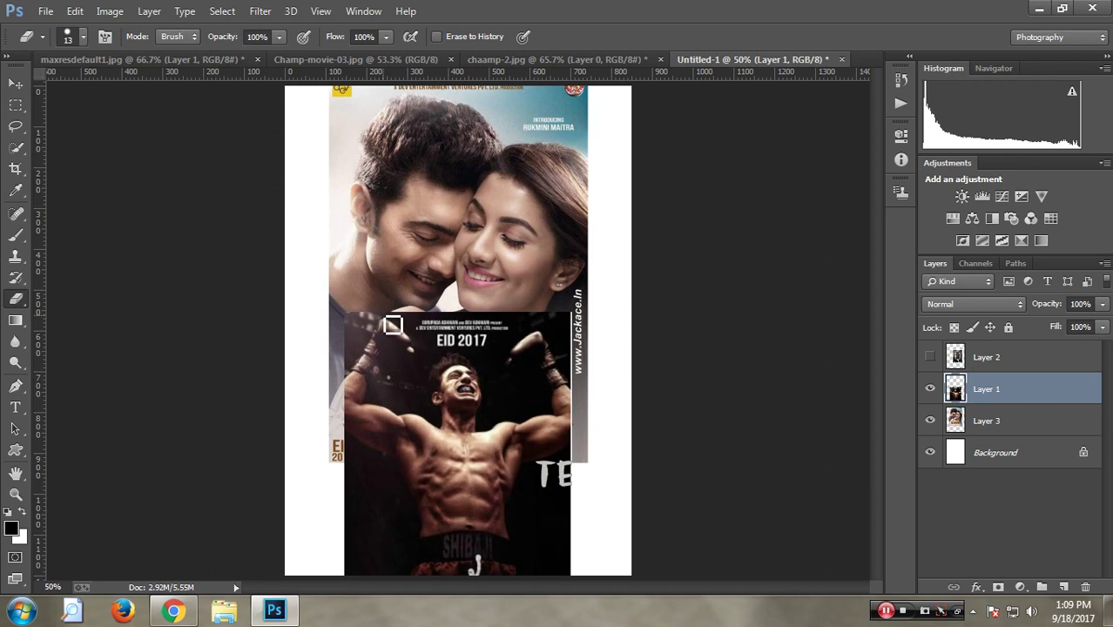
key(bracketright)
key(bracketright)
key(bracketright)
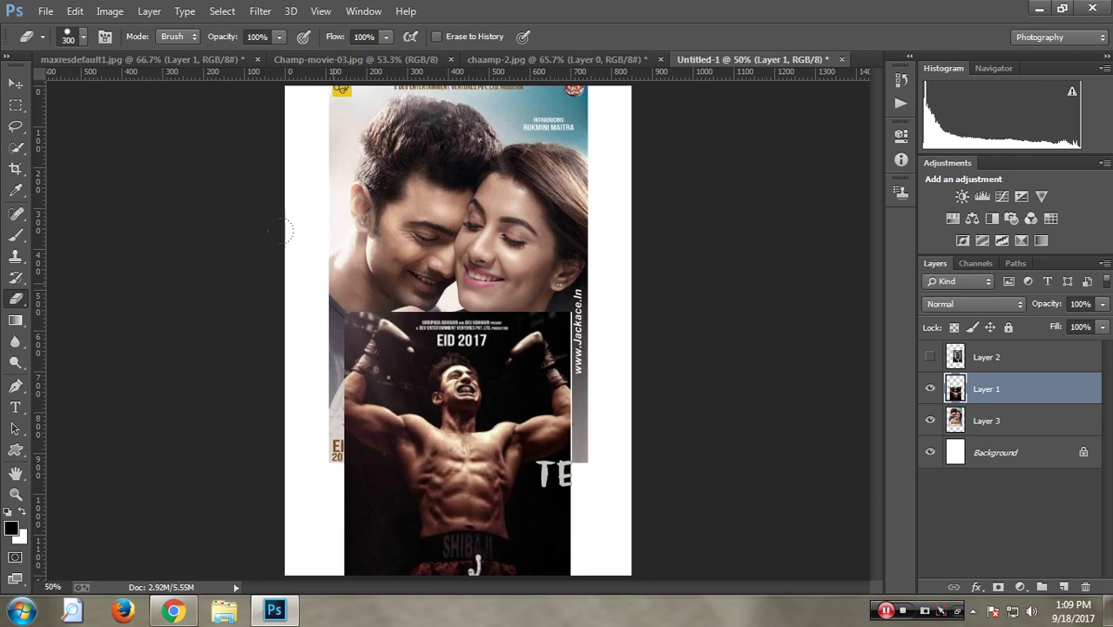
click(83, 36)
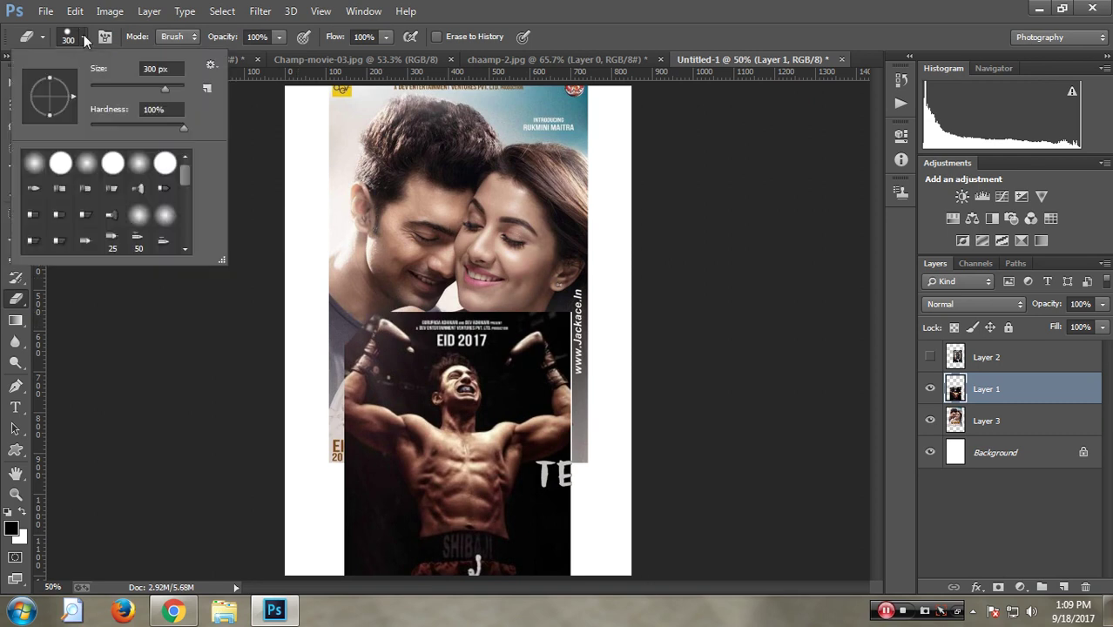
click(36, 168)
click(83, 36)
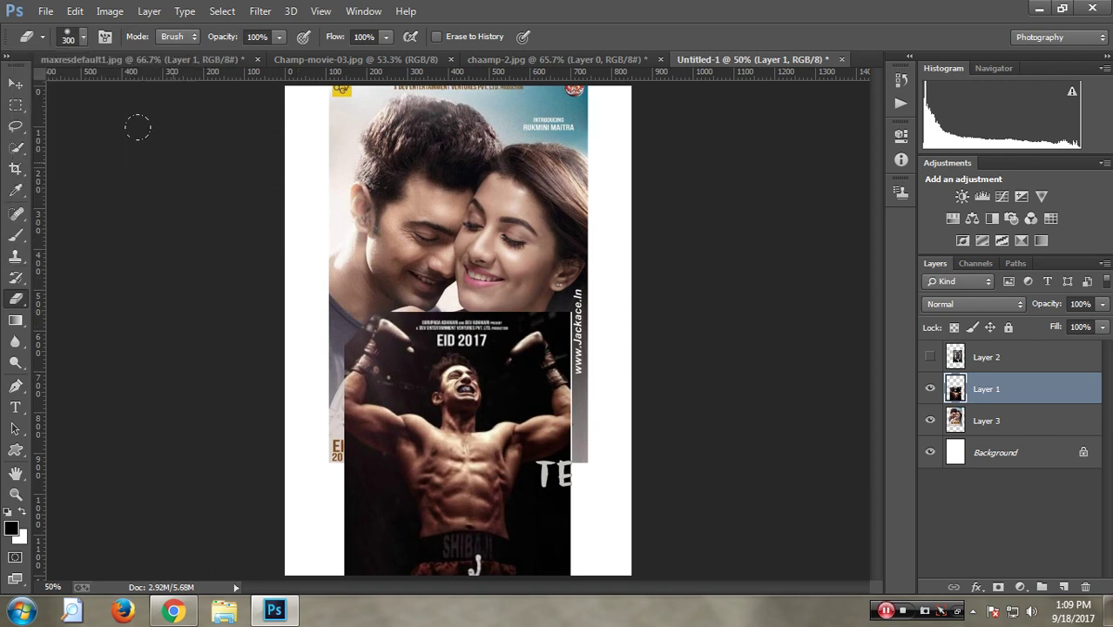
Softly erase the boxer poster's top edge and lower sides to blend it in.
mouse_move(271, 208)
mouse_down()
mouse_move(293, 248)
mouse_move(291, 228)
mouse_move(332, 219)
mouse_move(409, 261)
mouse_move(565, 270)
mouse_move(587, 300)
mouse_move(604, 423)
mouse_move(592, 473)
mouse_move(575, 468)
mouse_move(549, 523)
mouse_move(560, 539)
mouse_move(596, 434)
mouse_move(567, 482)
mouse_up()
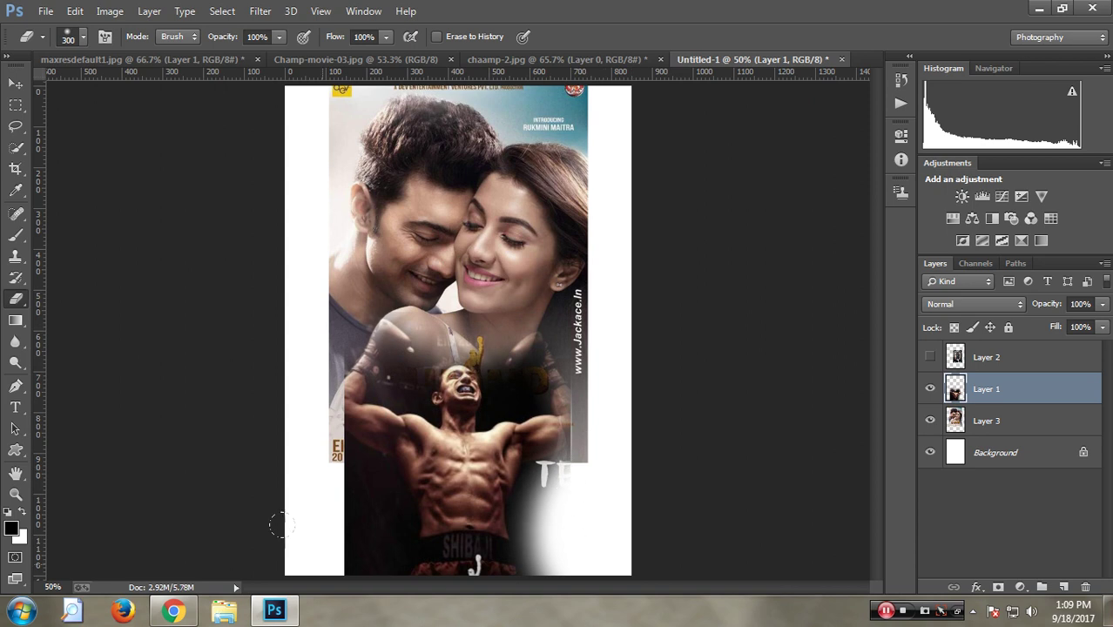
mouse_move(278, 525)
mouse_down()
mouse_move(283, 470)
mouse_move(290, 547)
mouse_move(288, 488)
mouse_move(250, 342)
mouse_up()
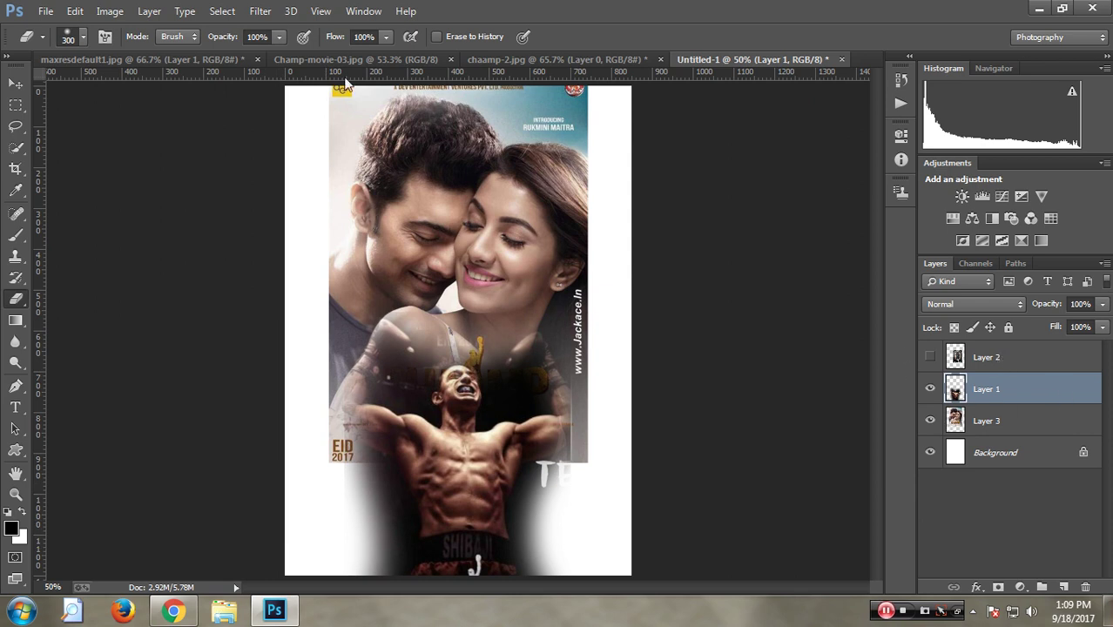
click(345, 61)
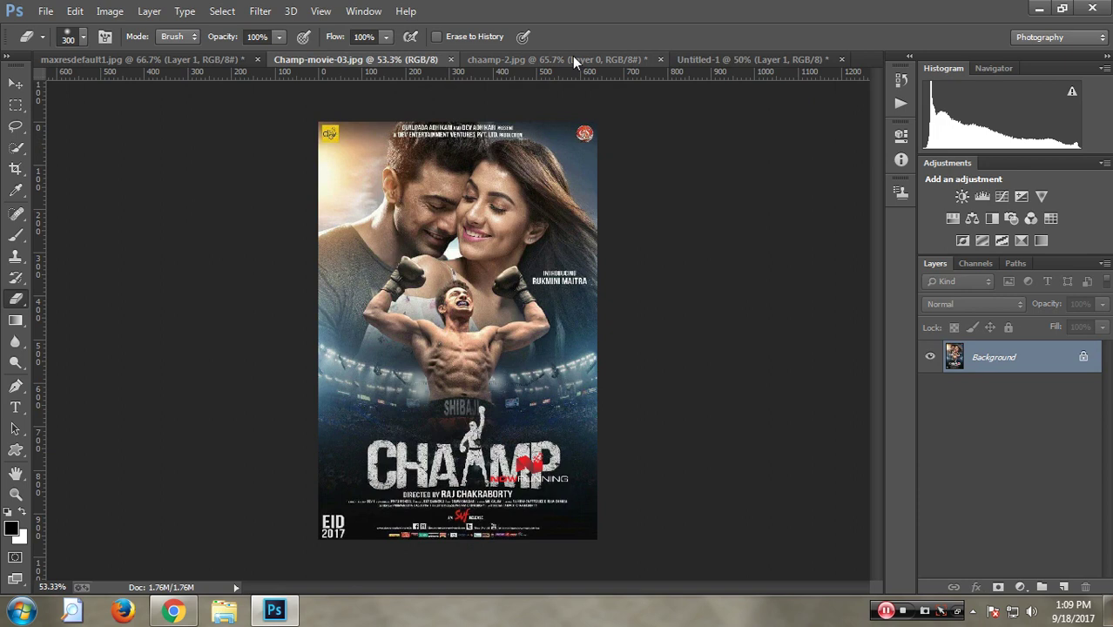
Close the chaamp-2 document without saving its changes.
click(572, 57)
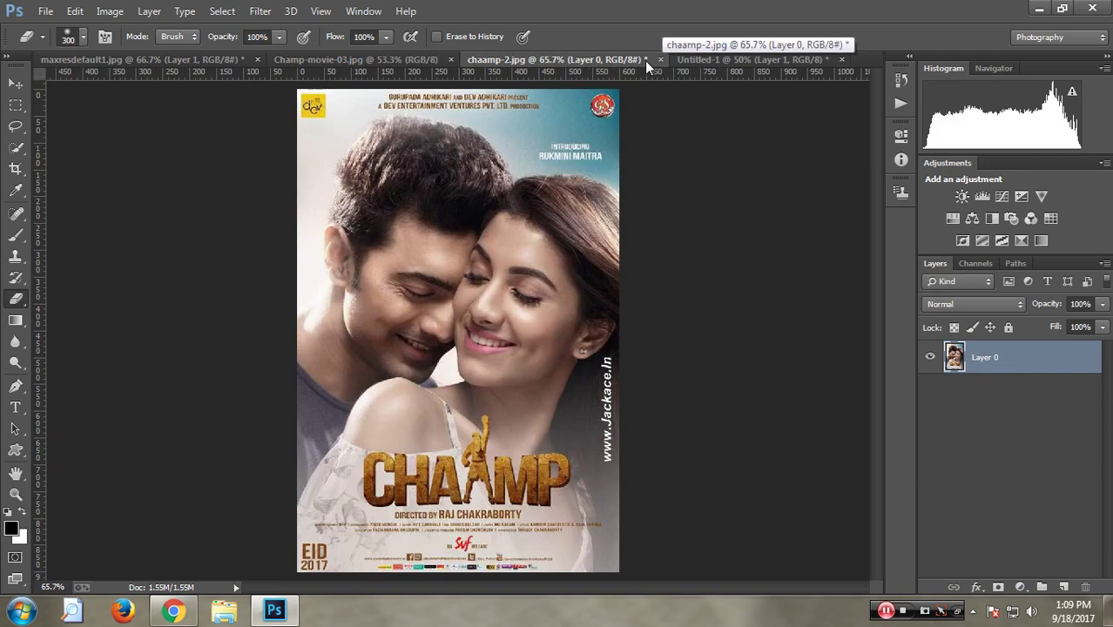
click(660, 59)
click(559, 241)
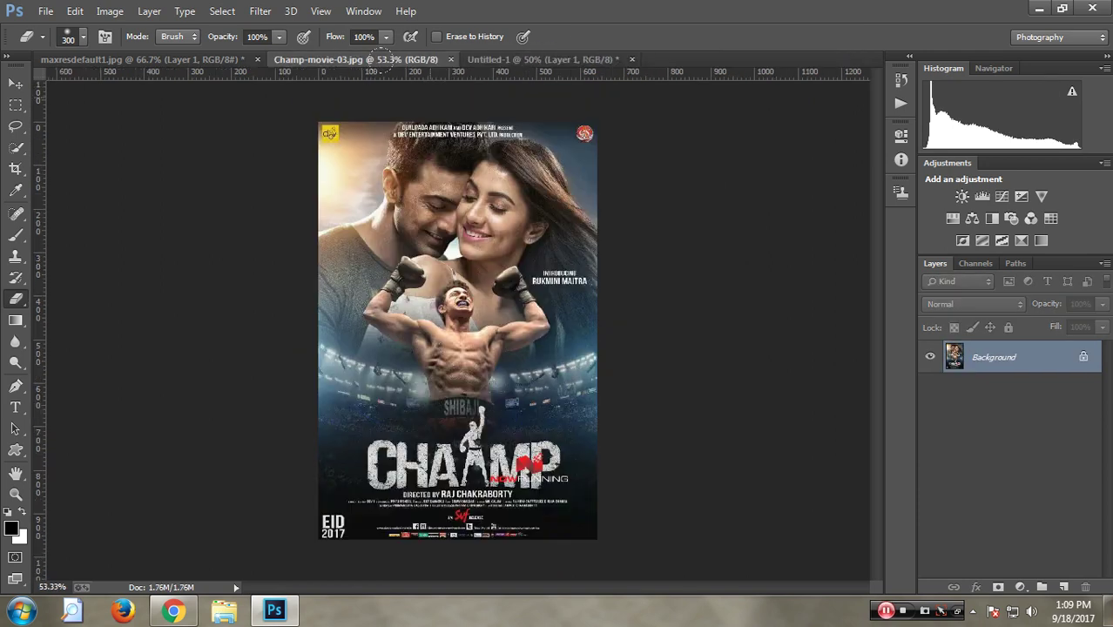
Unlock Champ-movie-03 and bring it into Untitled-1, enlarged to about 132.7% to fill the canvas.
click(1094, 360)
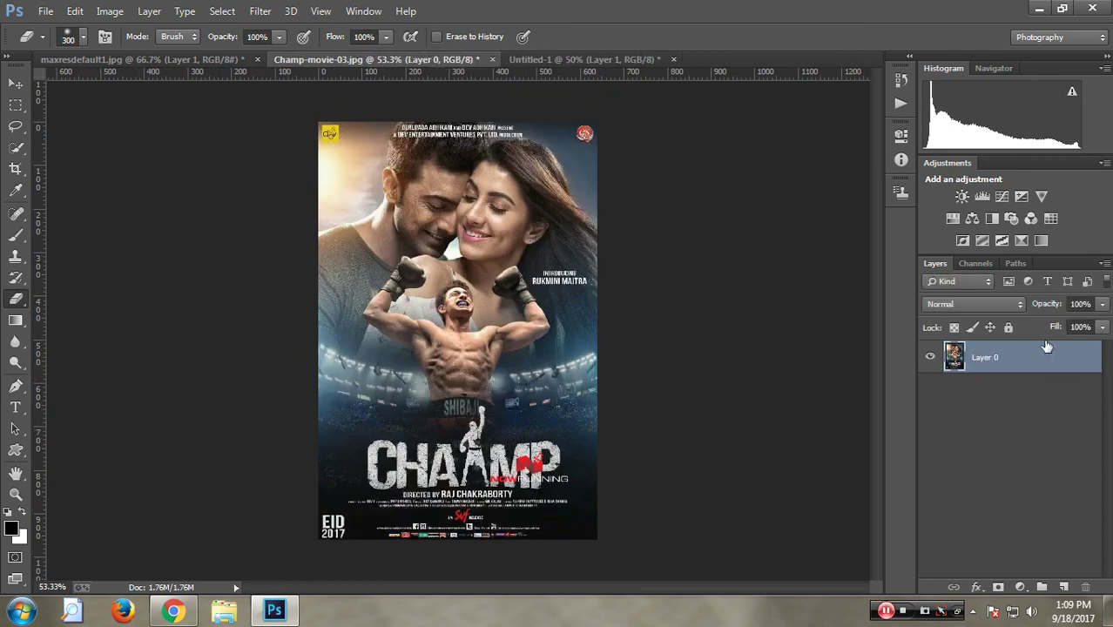
click(16, 84)
mouse_move(391, 217)
mouse_down()
mouse_move(577, 64)
mouse_move(445, 243)
mouse_up()
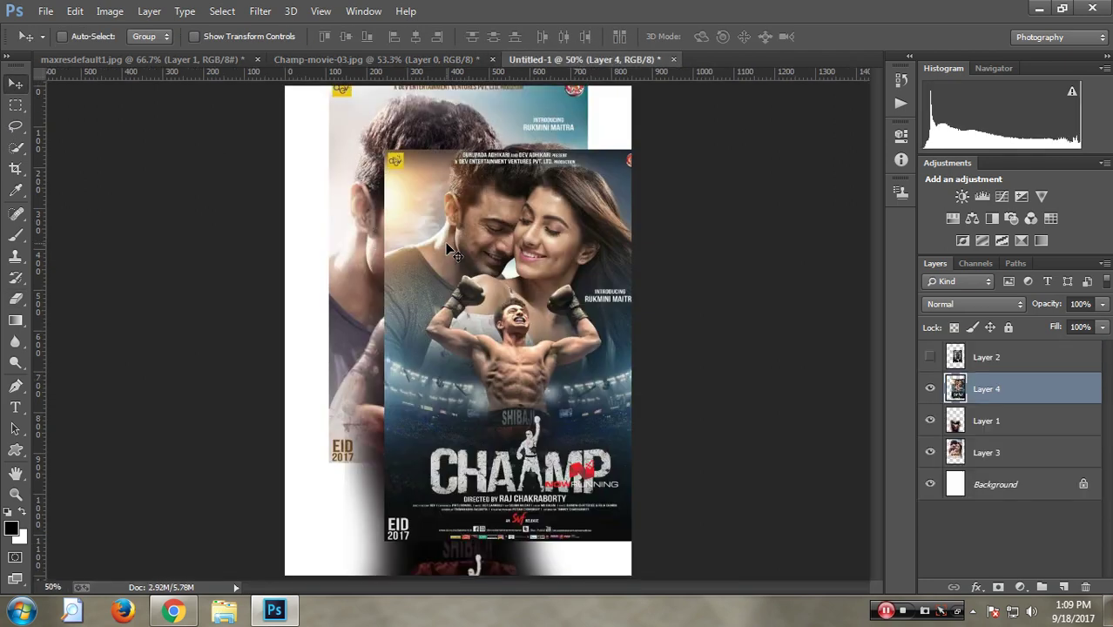
key(ctrl+t)
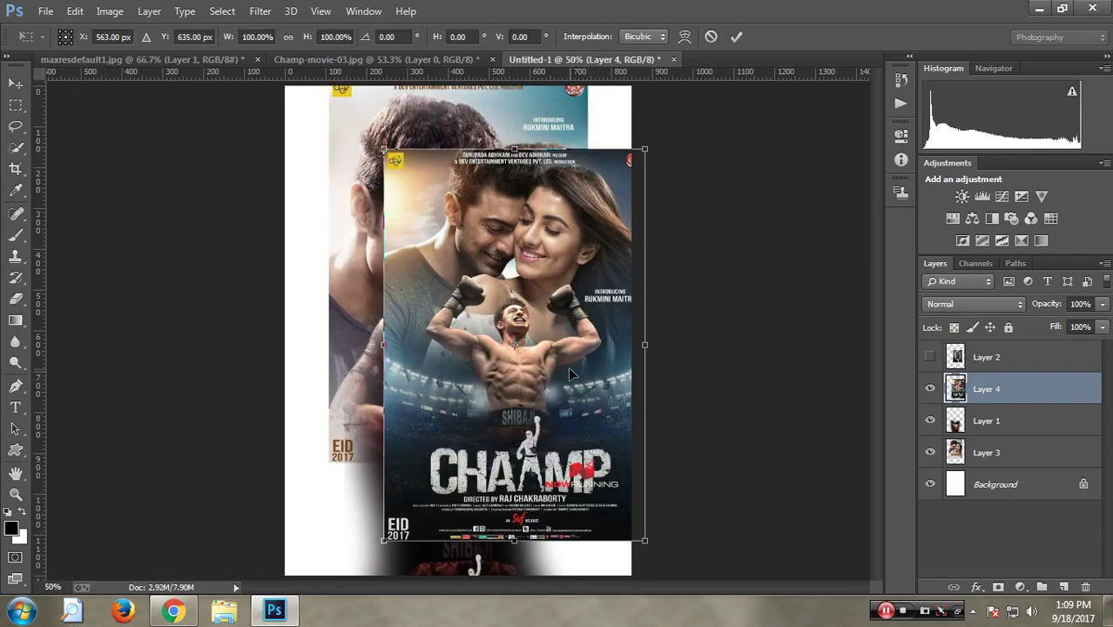
mouse_move(568, 366)
mouse_down()
mouse_move(472, 292)
mouse_move(468, 309)
mouse_up()
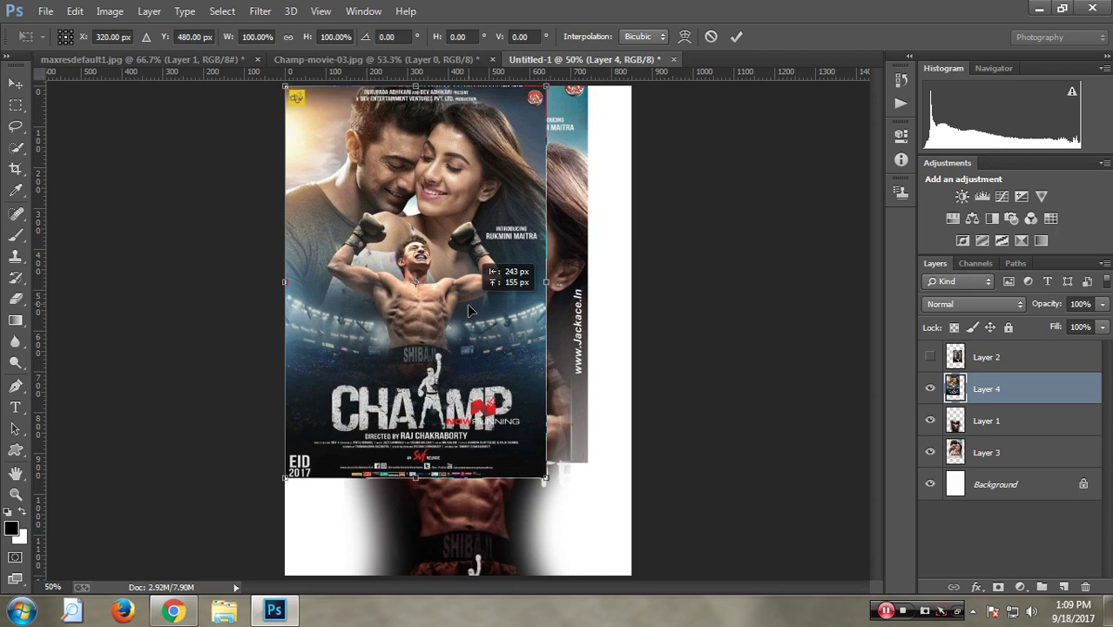
drag(545, 481, 674, 583)
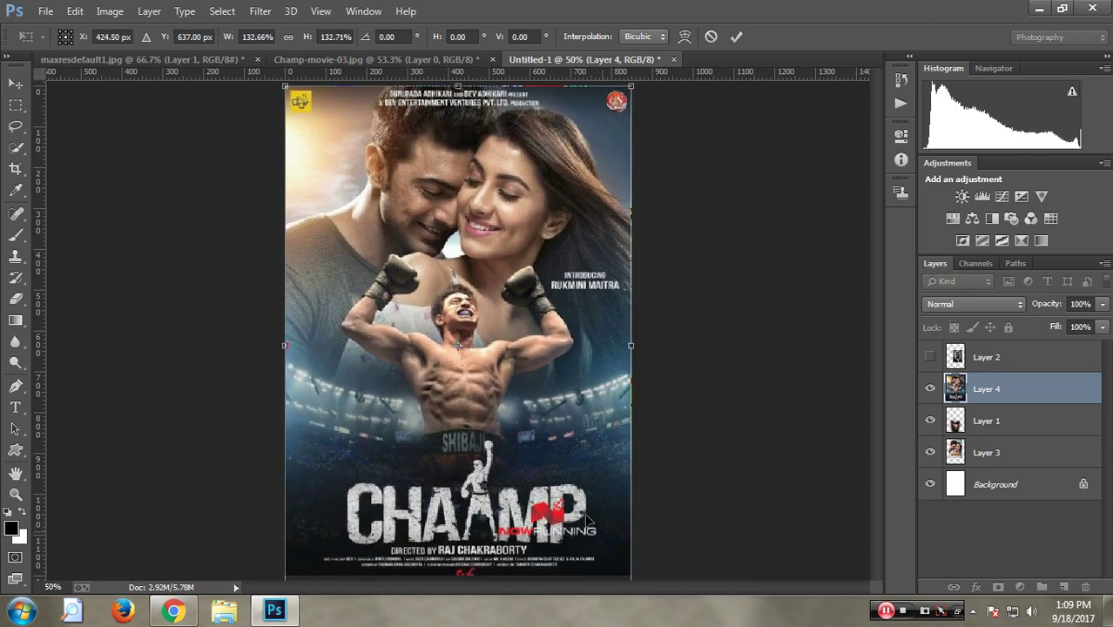
key(Return)
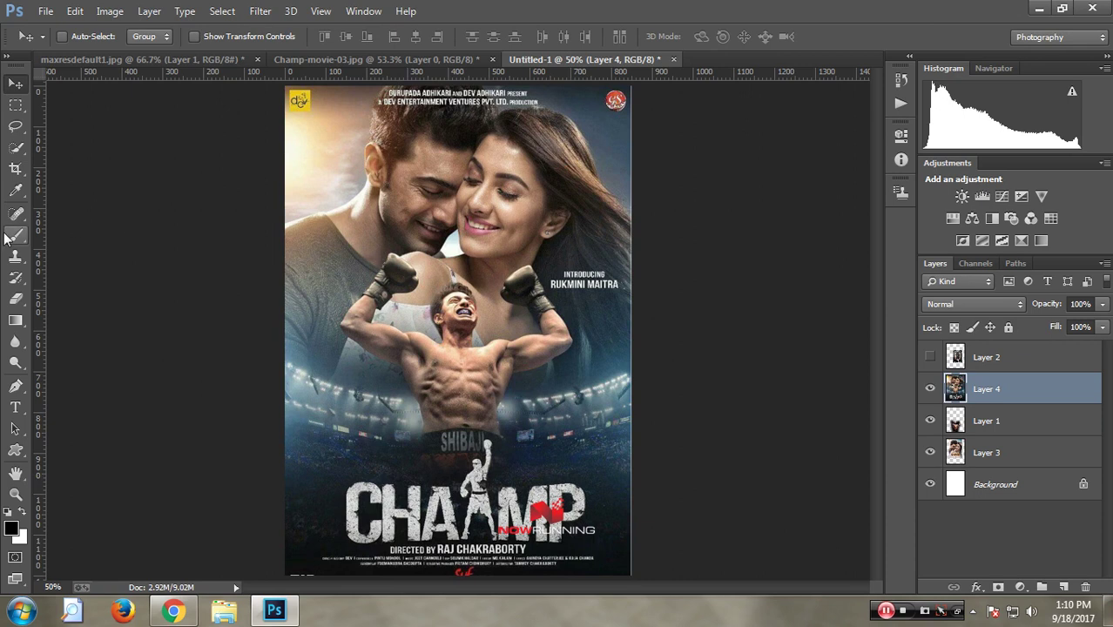
Try adjusting a crop frame on the poster, then cancel the crop.
click(15, 169)
drag(458, 331, 457, 239)
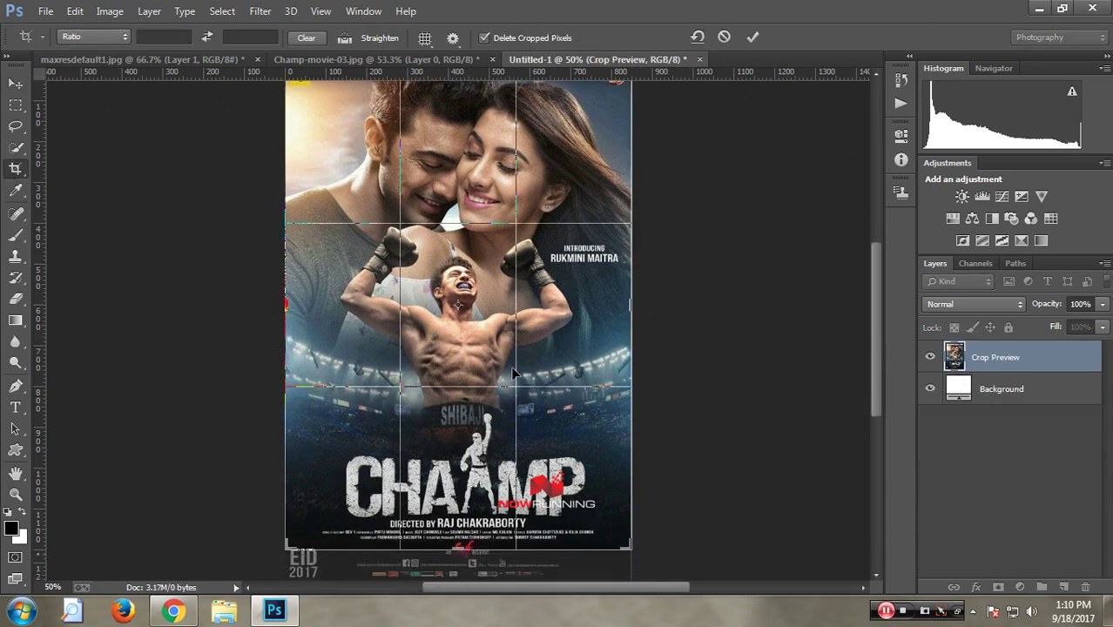
drag(459, 486, 474, 467)
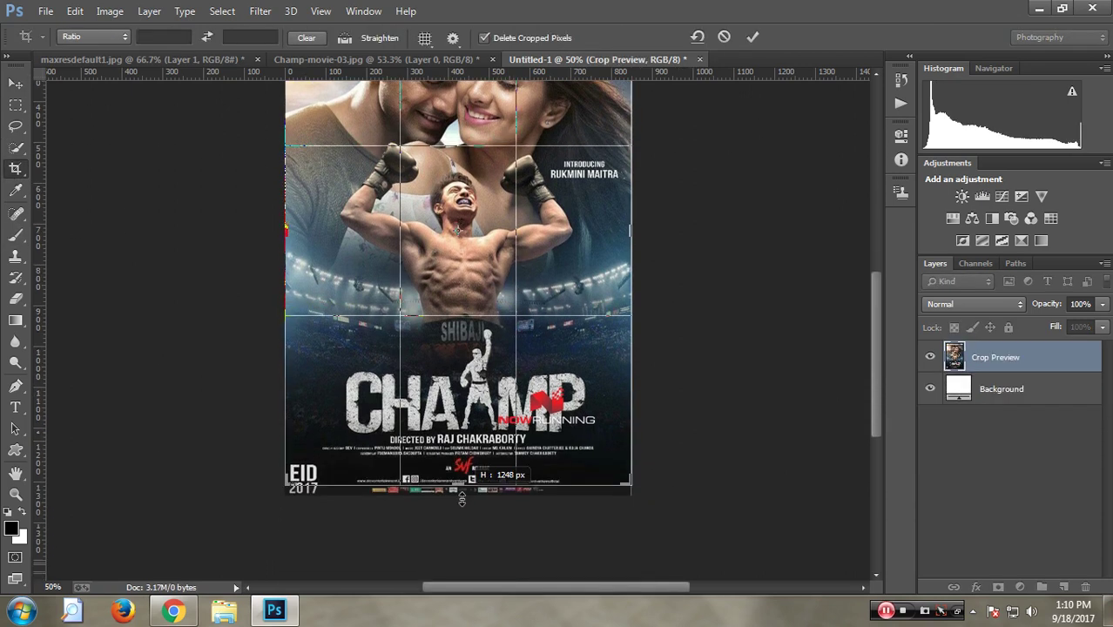
key(Escape)
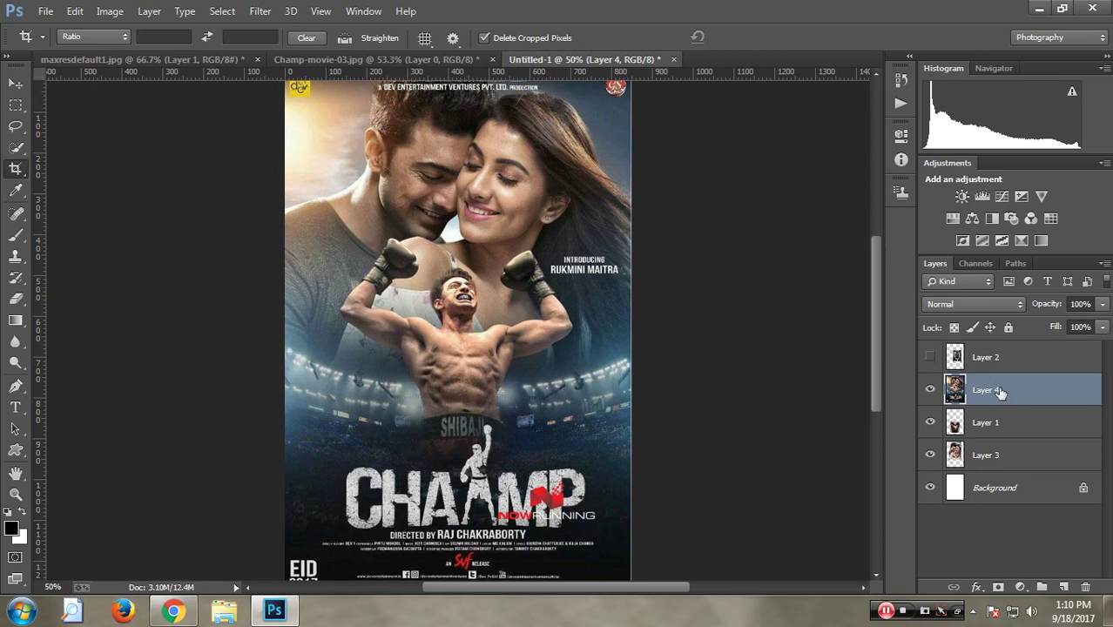
Move the Champ poster's Layer 4 to sit directly above Background, then select Layer 3.
drag(1000, 392, 1000, 471)
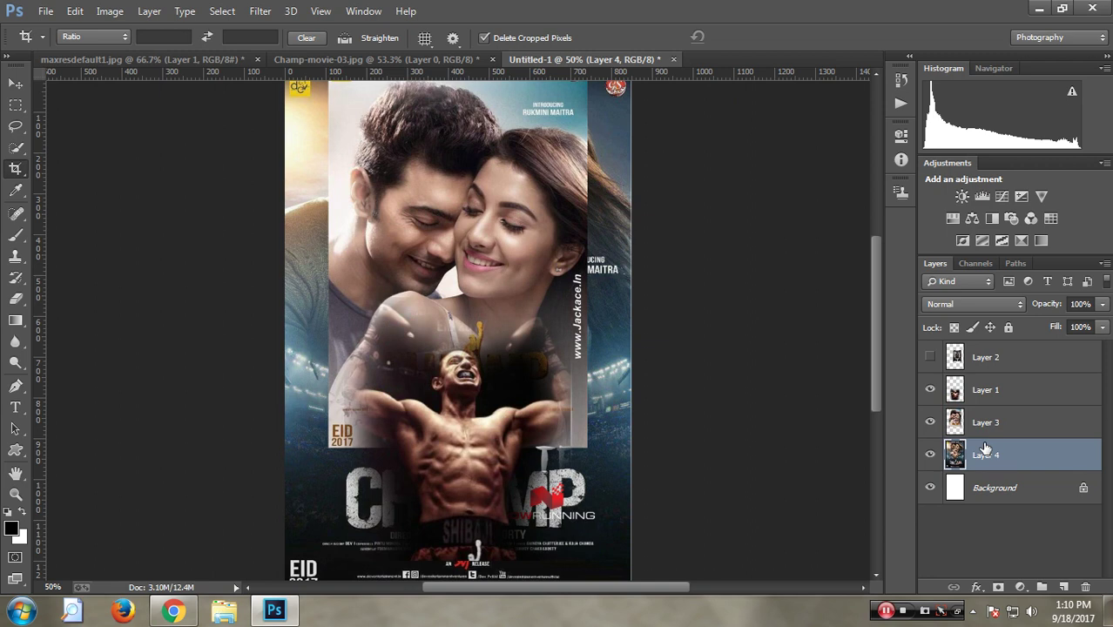
drag(979, 448, 982, 379)
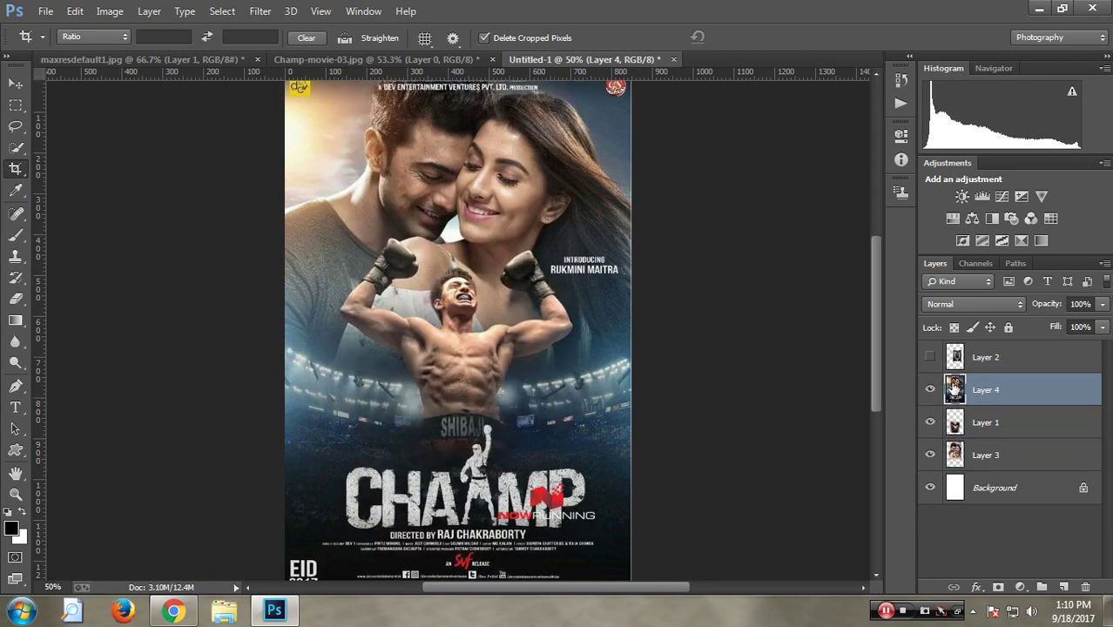
drag(962, 395, 1003, 472)
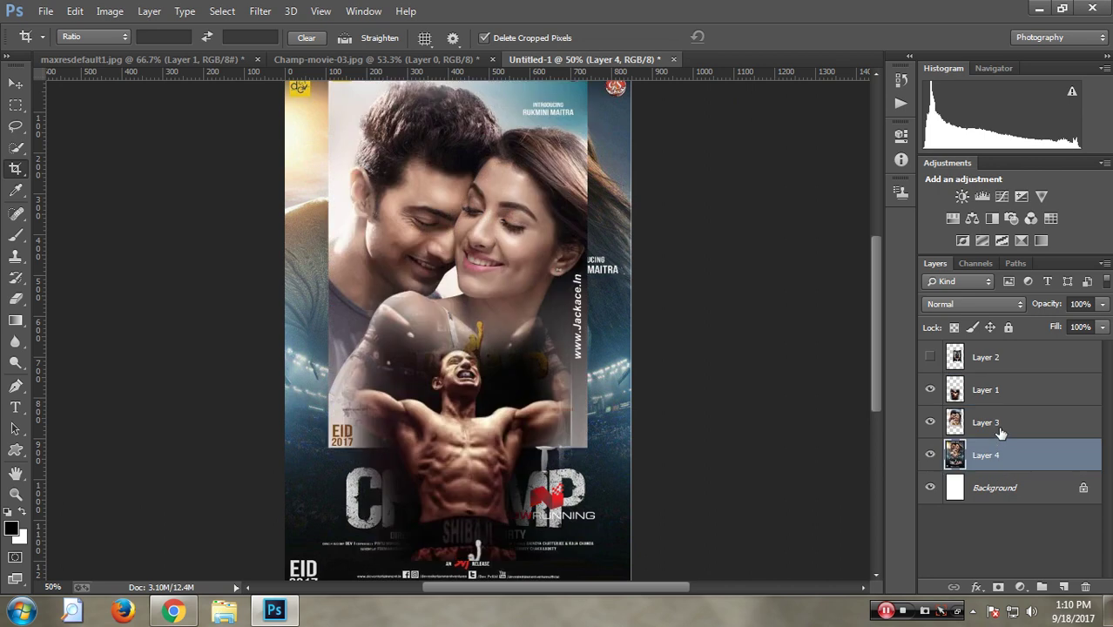
click(1003, 424)
Free-transform the couple poster Layer 3, rescaling it to about 102%.
key(ctrl+t)
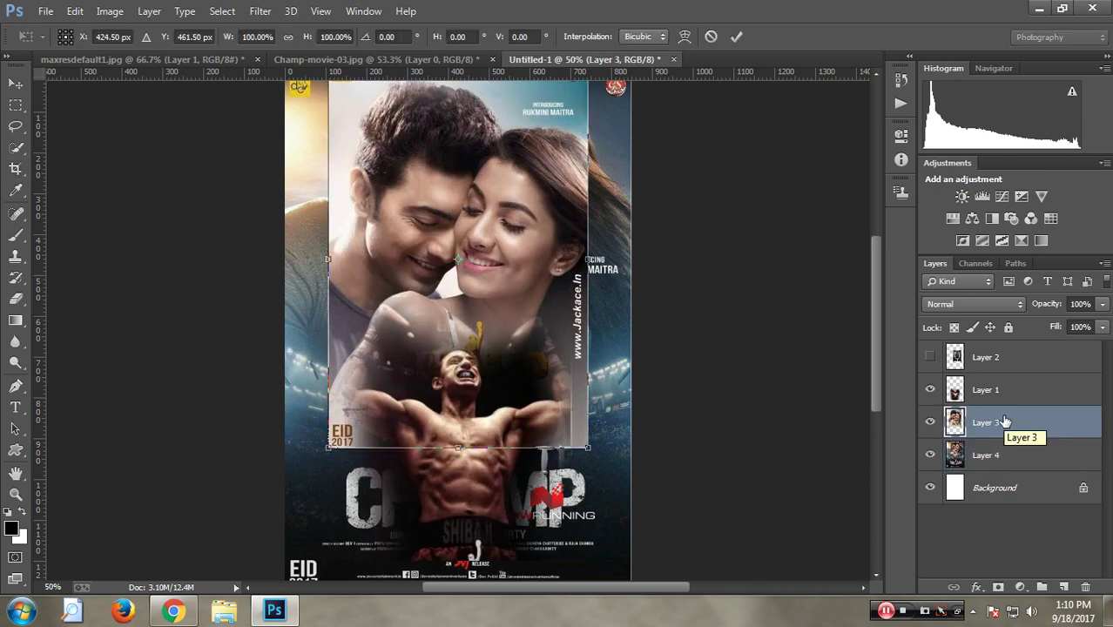
mouse_move(588, 447)
mouse_down()
mouse_move(584, 438)
mouse_move(635, 418)
mouse_up()
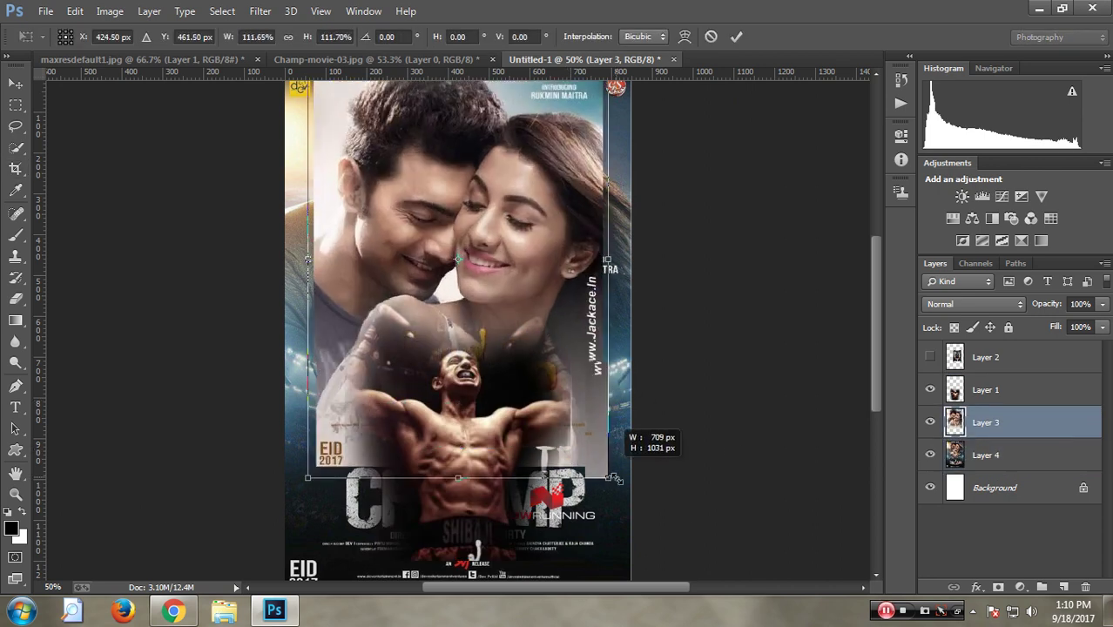
mouse_move(532, 349)
mouse_down()
mouse_move(537, 377)
mouse_move(549, 359)
mouse_move(600, 427)
mouse_move(549, 359)
mouse_up()
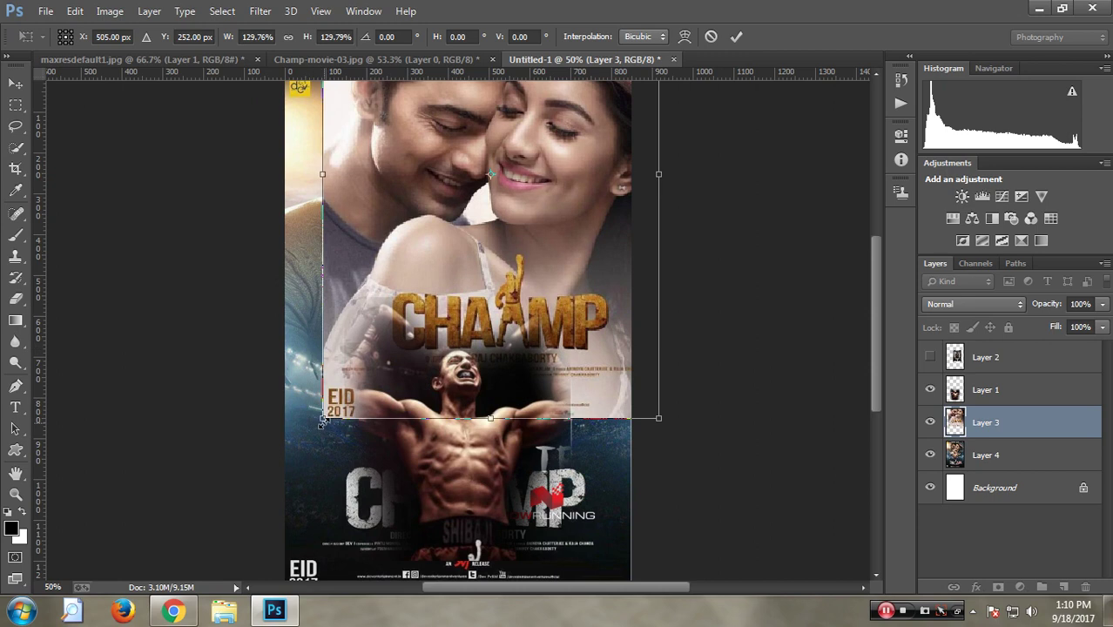
drag(322, 420, 351, 378)
mouse_move(462, 307)
mouse_down()
mouse_move(428, 313)
mouse_move(460, 331)
mouse_move(445, 348)
mouse_up()
drag(344, 415, 351, 404)
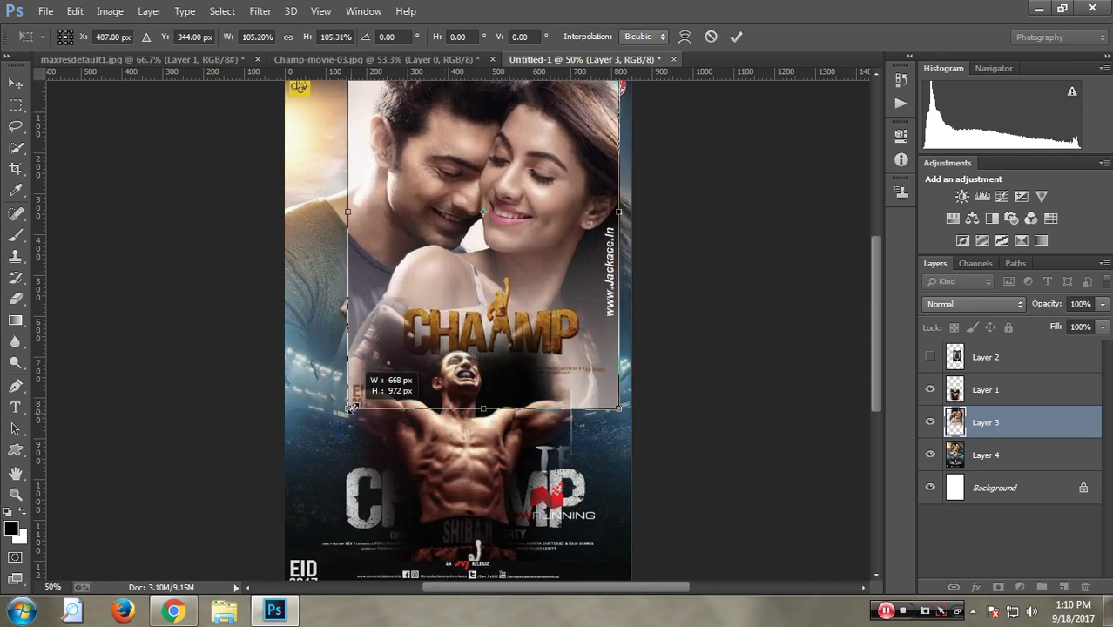
Nudge the couple photo two steps up and two steps left, then commit the transform.
key(Up)
key(Up)
key(Up)
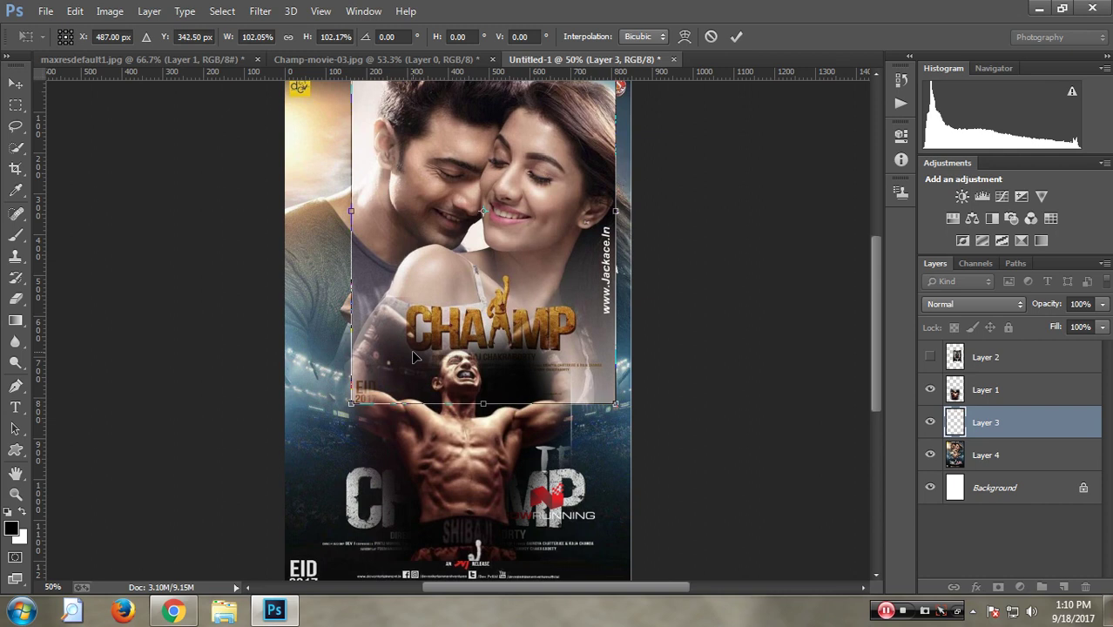
key(Up)
key(Up)
key(Up)
key(Up)
key(Up)
key(Up)
key(Up)
key(Up)
key(Up)
key(Left)
key(Left)
key(Left)
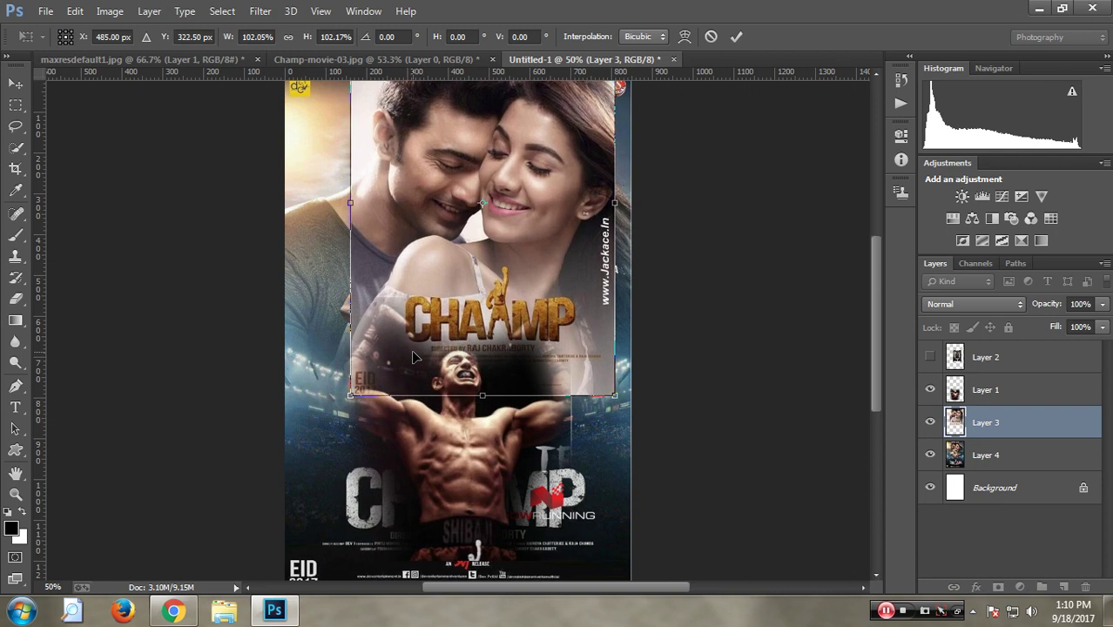
key(Left)
key(Left)
key(Left)
key(Left)
key(Left)
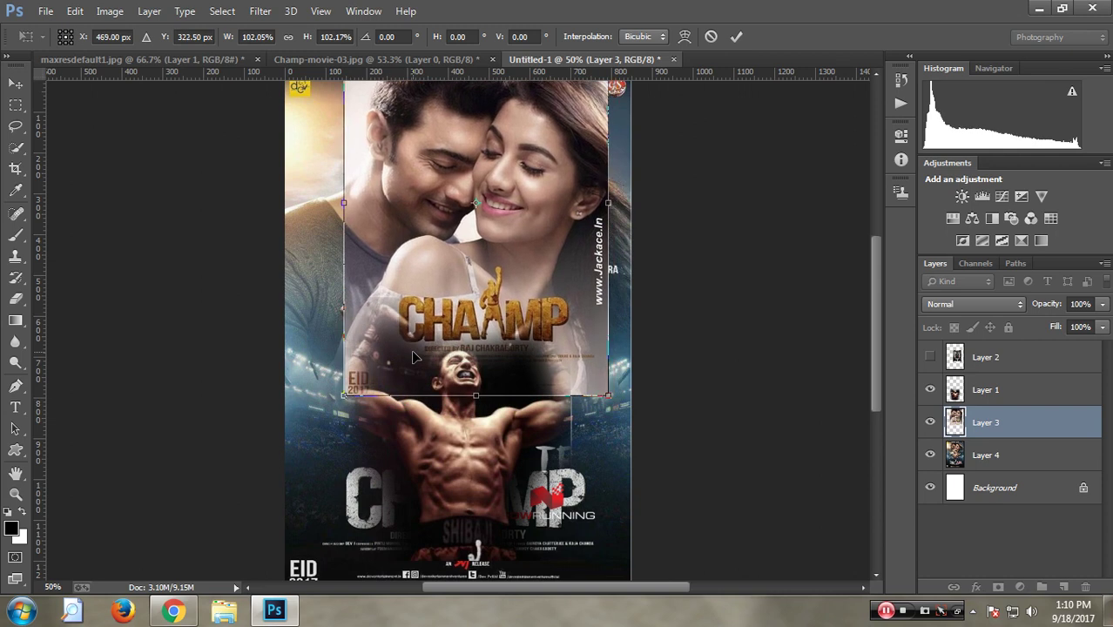
key(Return)
Erase the couple photo's left edges, right edge, top-right corner and CHAAMP title.
key(c)
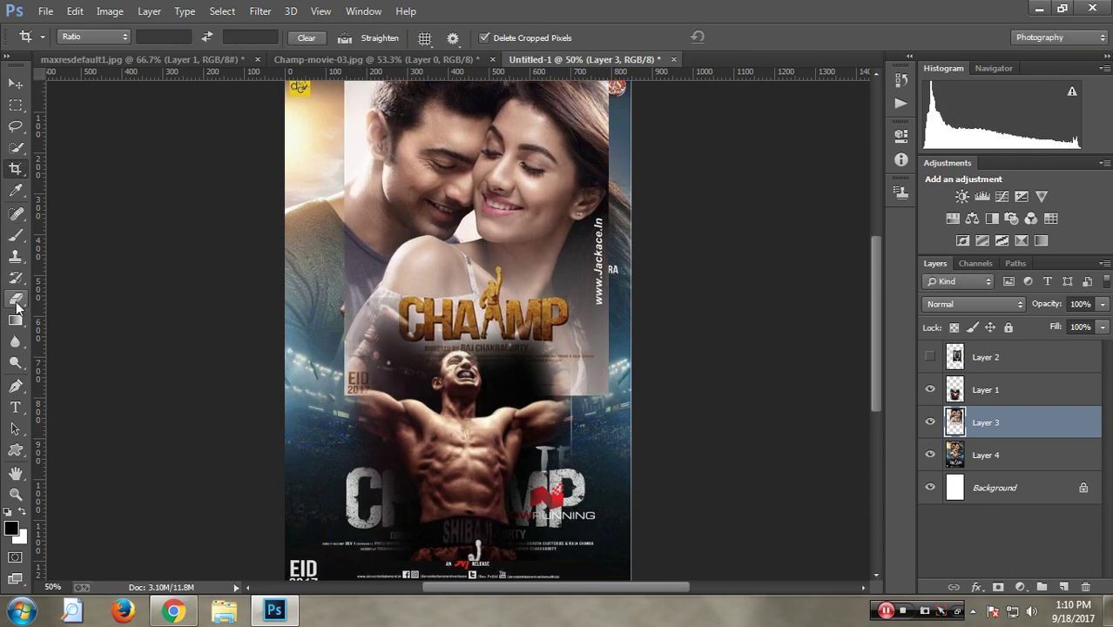
click(15, 297)
drag(262, 389, 253, 366)
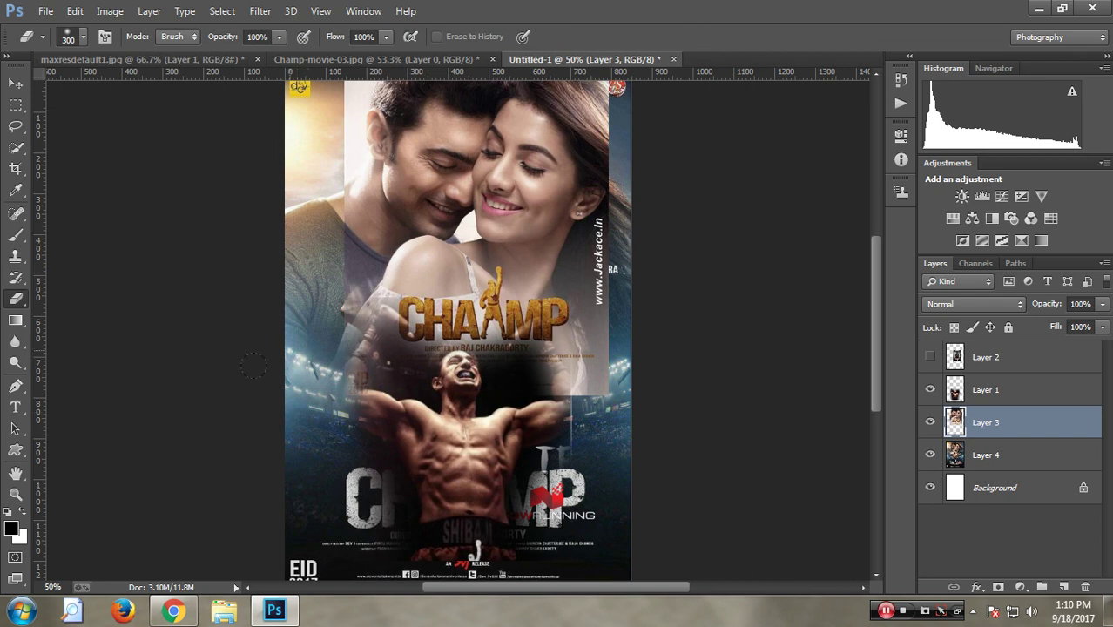
drag(243, 292, 195, 261)
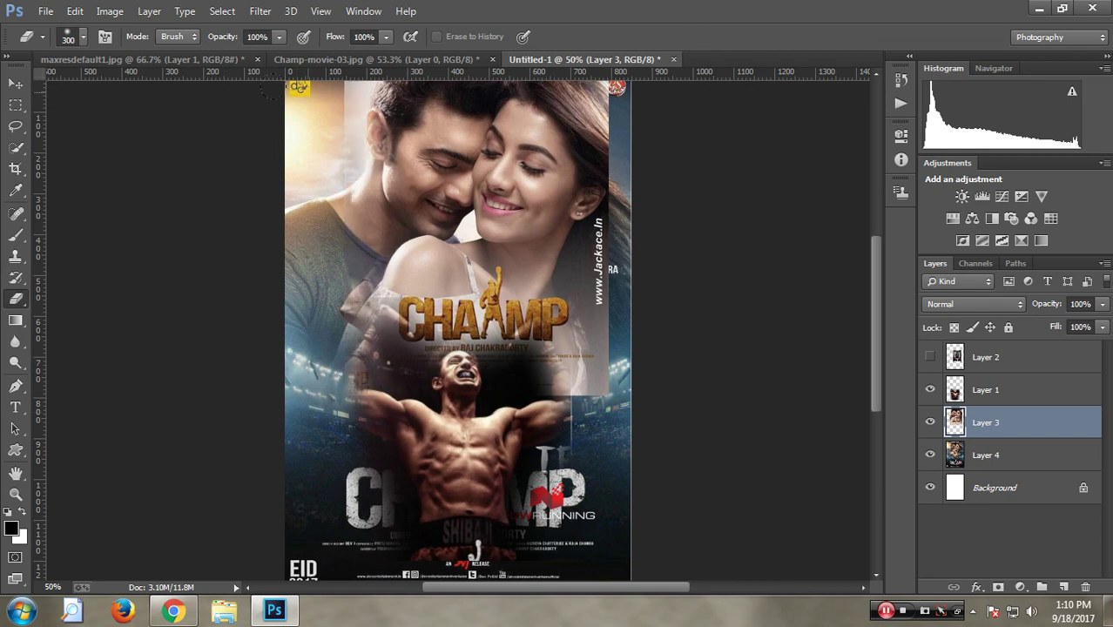
mouse_move(601, 396)
mouse_down()
mouse_move(579, 349)
mouse_move(588, 244)
mouse_up()
mouse_move(606, 204)
mouse_down()
mouse_move(593, 105)
mouse_move(601, 96)
mouse_up()
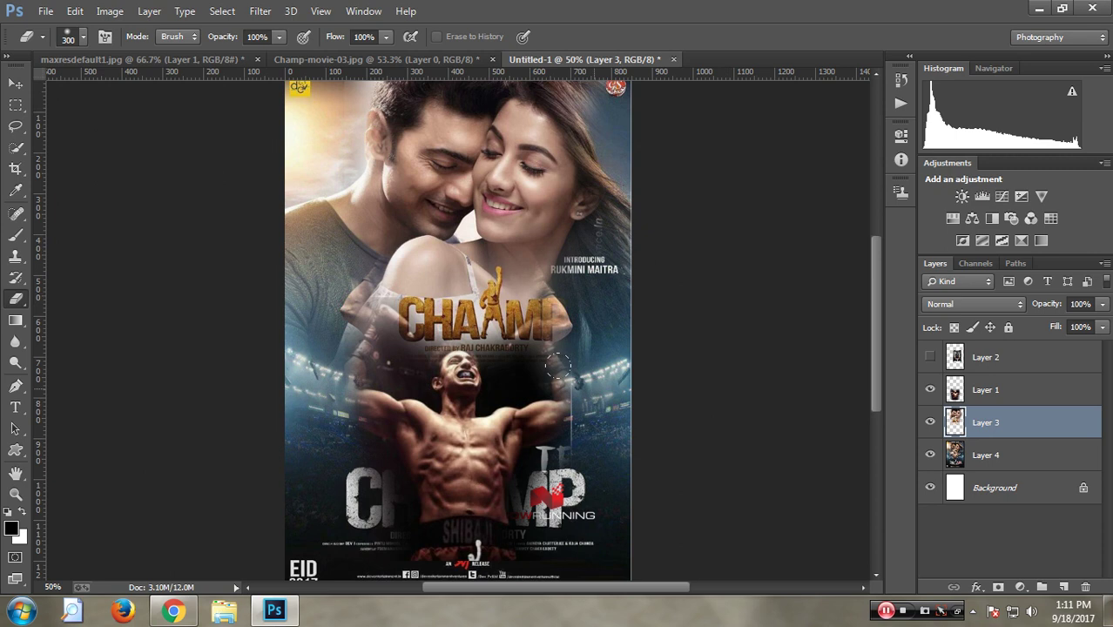
mouse_move(558, 365)
mouse_down()
mouse_move(540, 339)
mouse_move(409, 335)
mouse_move(522, 300)
mouse_move(408, 345)
mouse_move(514, 287)
mouse_move(306, 327)
mouse_up()
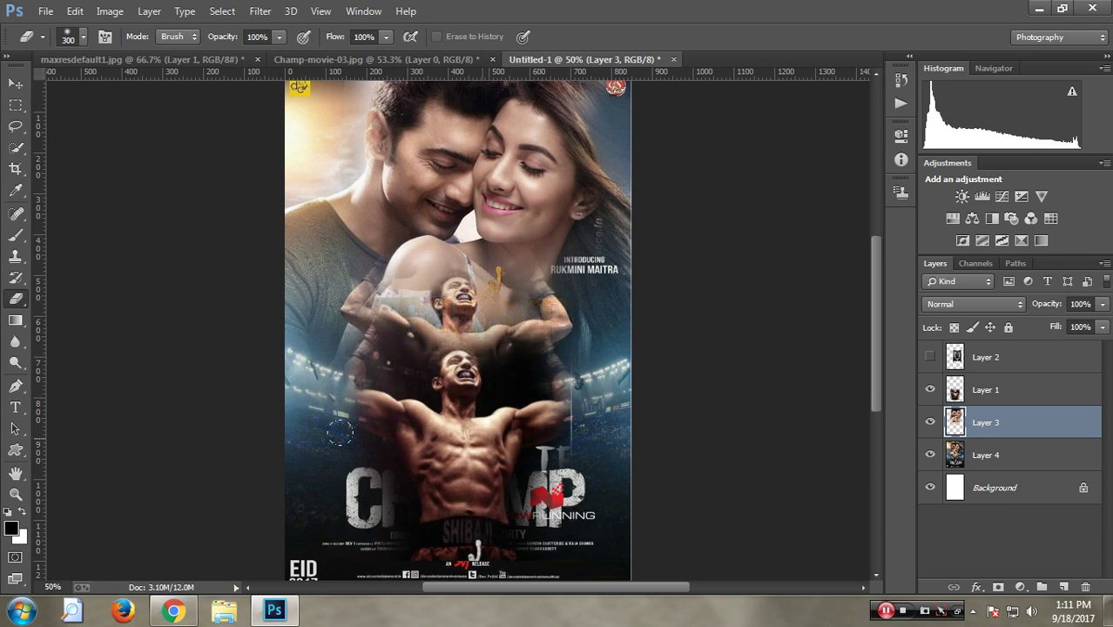
Nudge the boxer Layer 1 up three times and shrink it to about 93.7%.
click(985, 394)
key(shift+ctrl+Up)
key(shift+ctrl+Up)
key(shift+ctrl+Up)
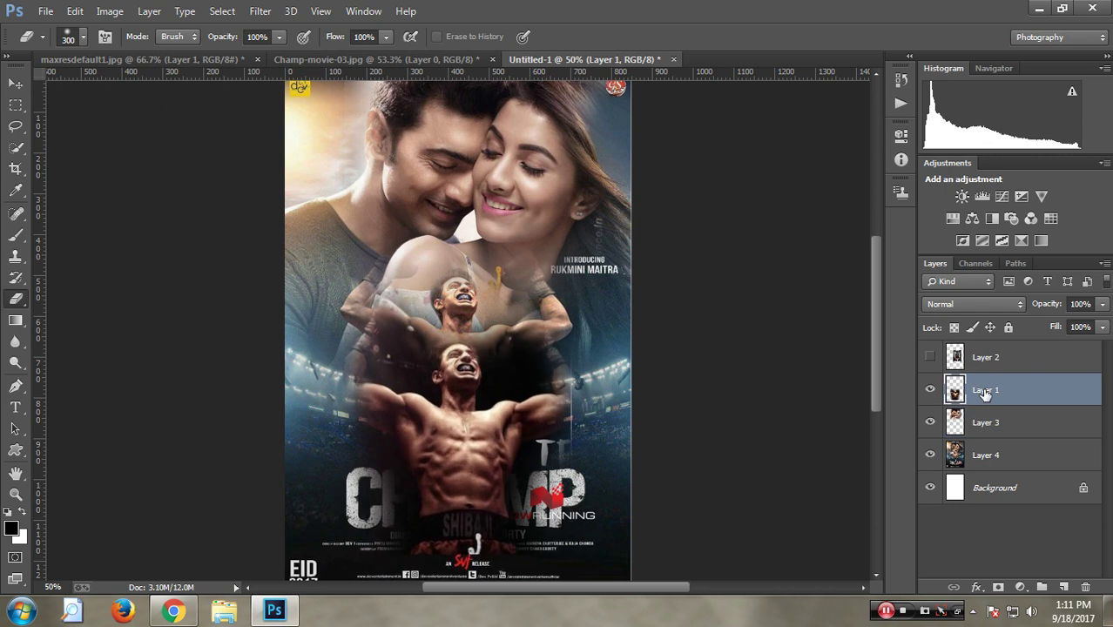
key(shift+ctrl+Up)
key(shift+ctrl+Up)
key(shift+ctrl+Up)
key(shift+ctrl+Up)
key(shift+ctrl+Up)
key(shift+ctrl+Up)
key(shift+ctrl+Up)
key(shift+ctrl+Up)
key(shift+ctrl+Up)
key(shift+ctrl+Up)
key(shift+ctrl+Up)
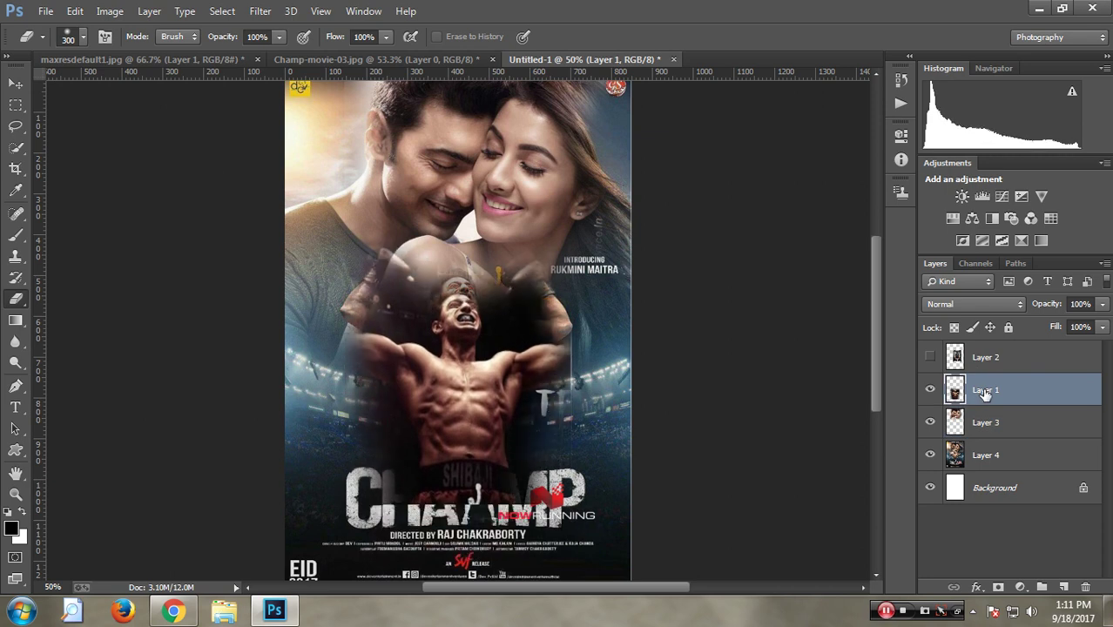
key(shift+ctrl+Up)
key(shift+ctrl+Up)
key(shift+ctrl+Up)
key(shift+ctrl+Up)
key(shift+ctrl+Up)
key(shift+ctrl+Up)
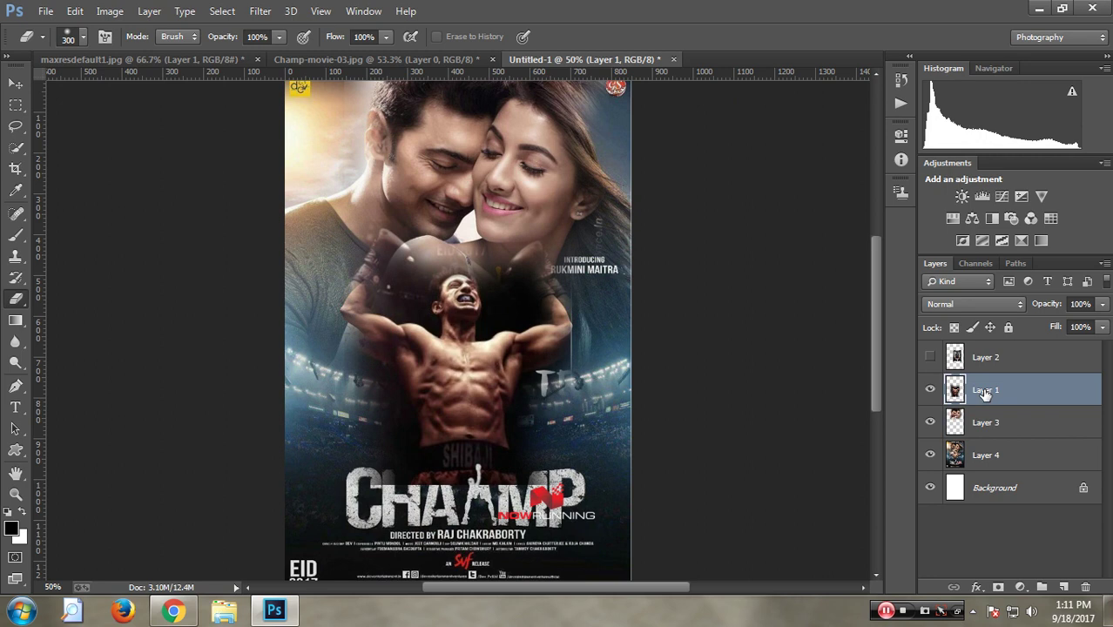
key(ctrl+t)
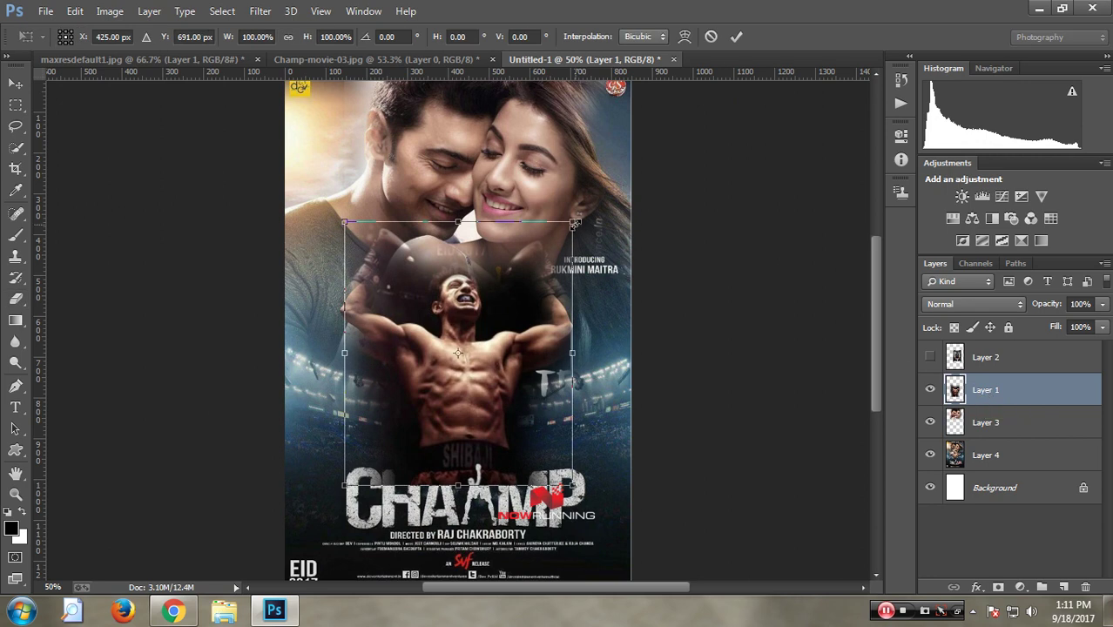
drag(575, 225, 567, 230)
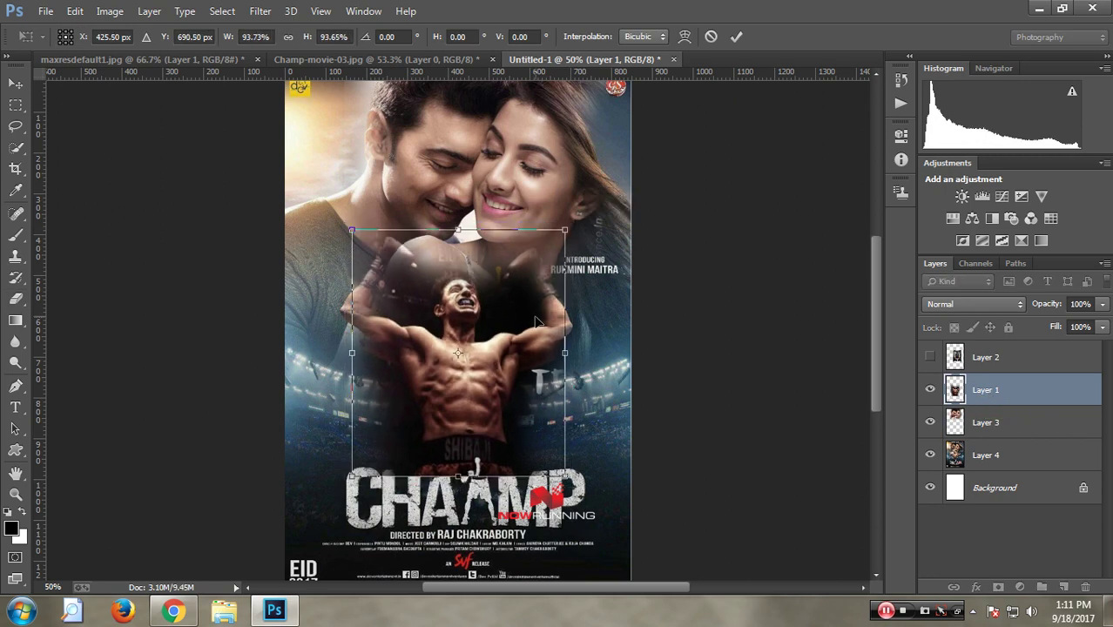
key(Return)
key(e)
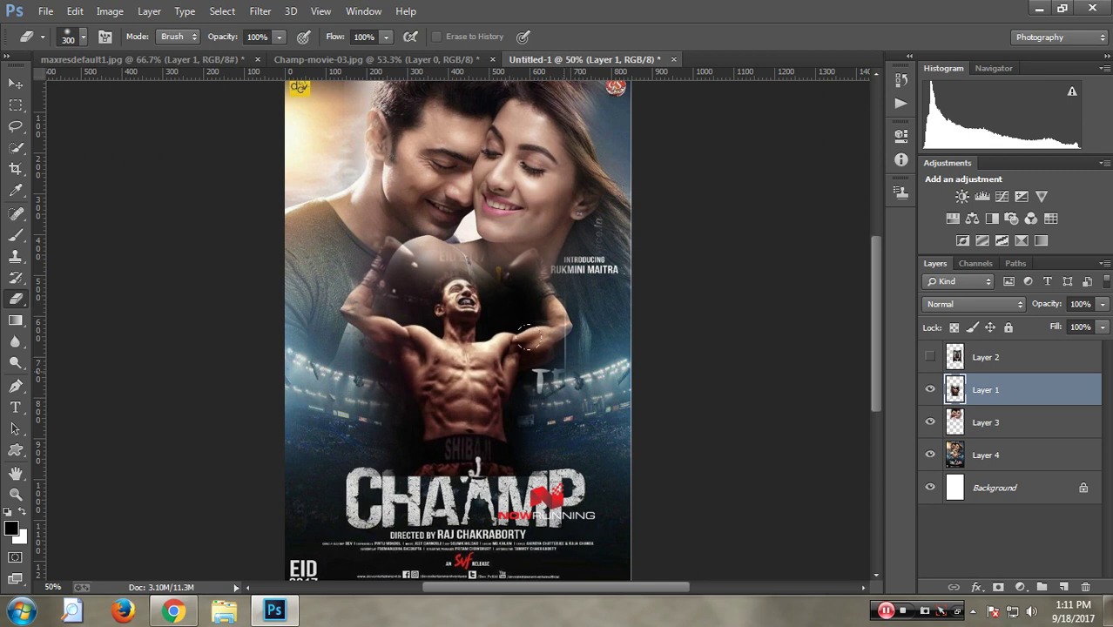
Drag the CHAAMP title art from maxresdefault1.jpg into Untitled-1 near the poster's bottom.
click(148, 61)
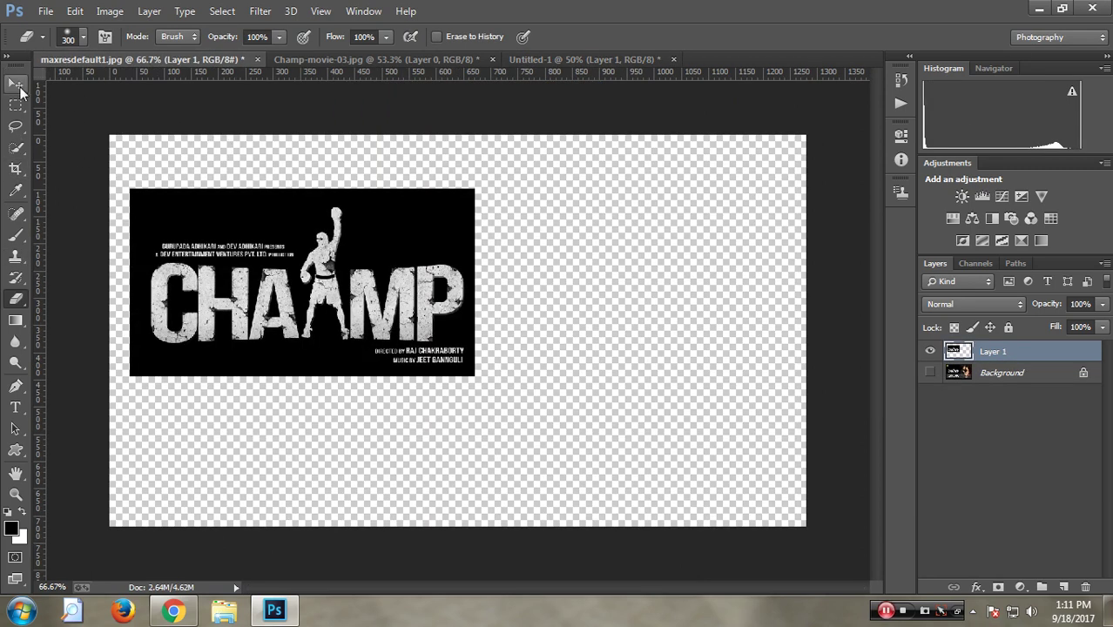
click(18, 91)
drag(296, 261, 568, 65)
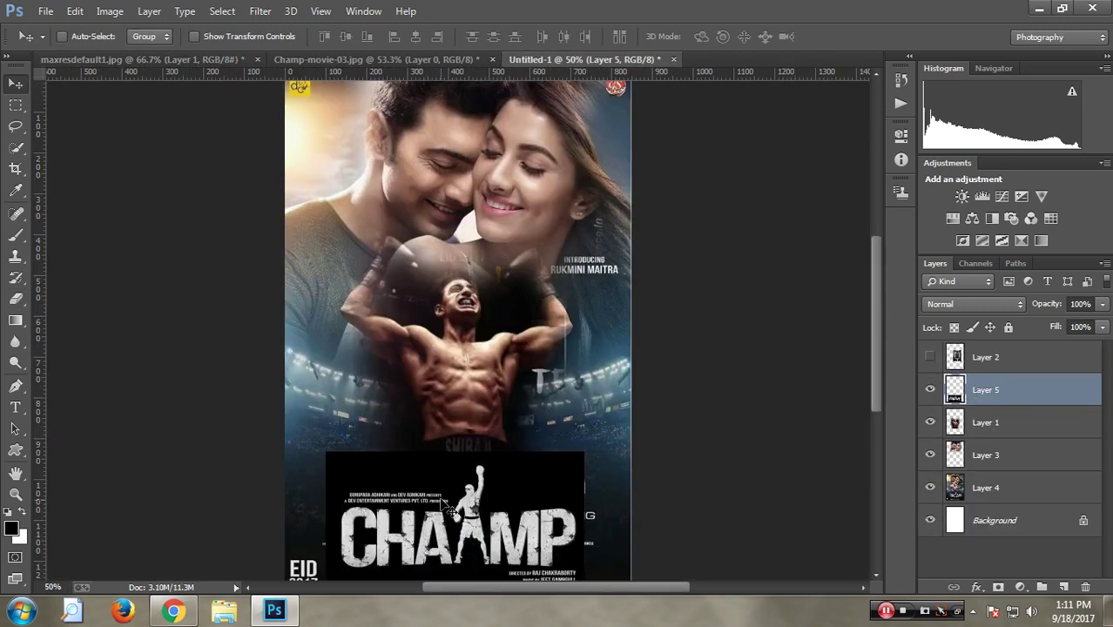
drag(568, 65, 487, 497)
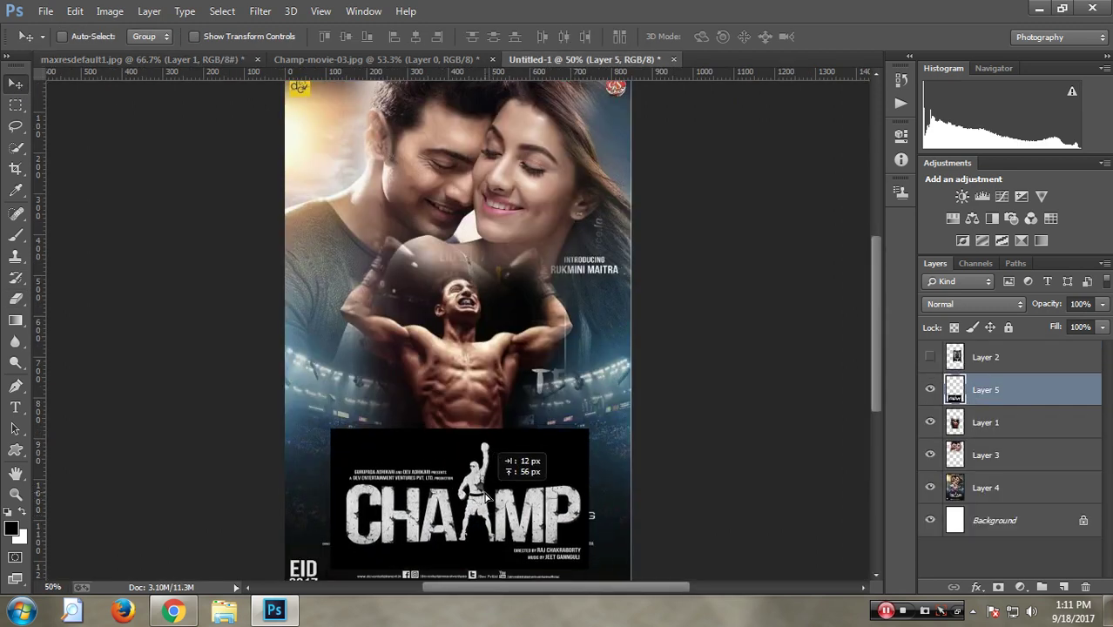
Compare blend modes on Layer 5's title art, settle on Screen, and align it over the poster's title.
click(954, 304)
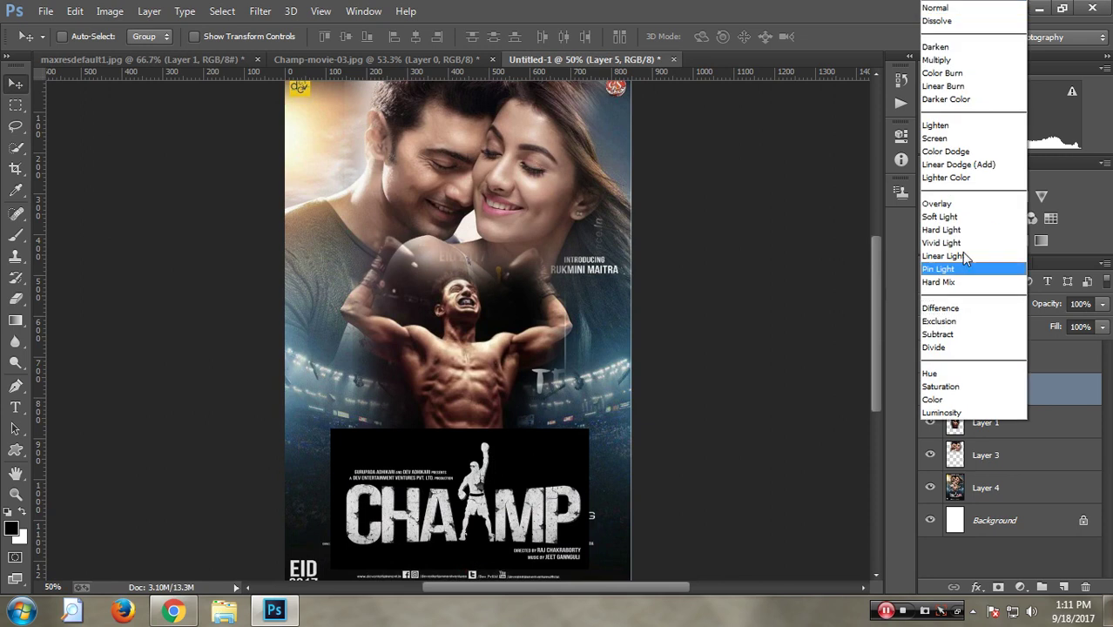
click(954, 128)
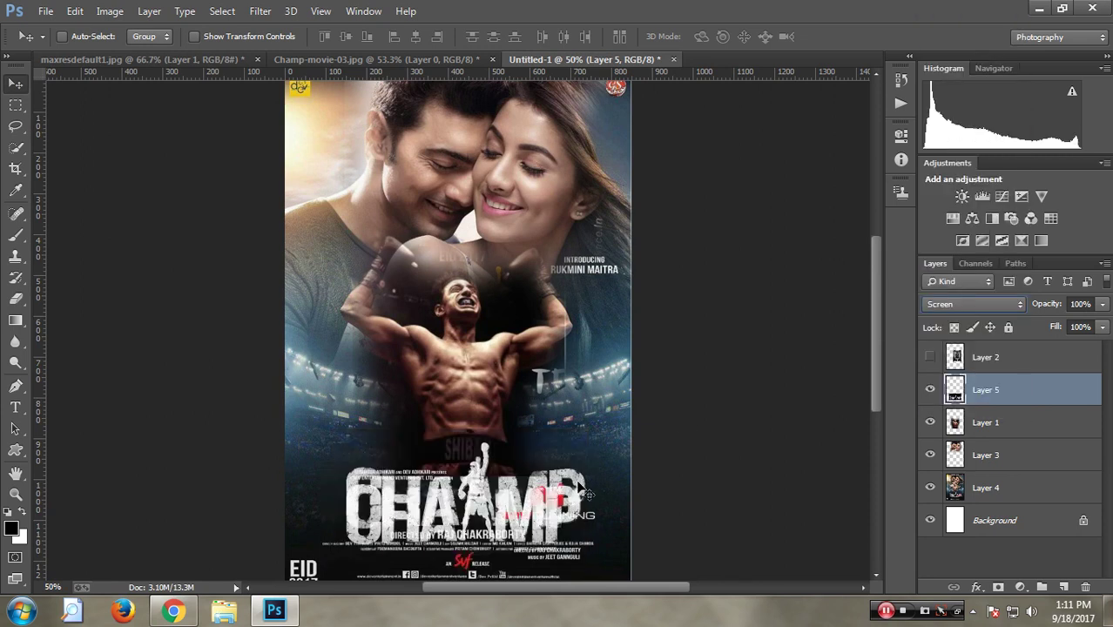
key(ctrl+z)
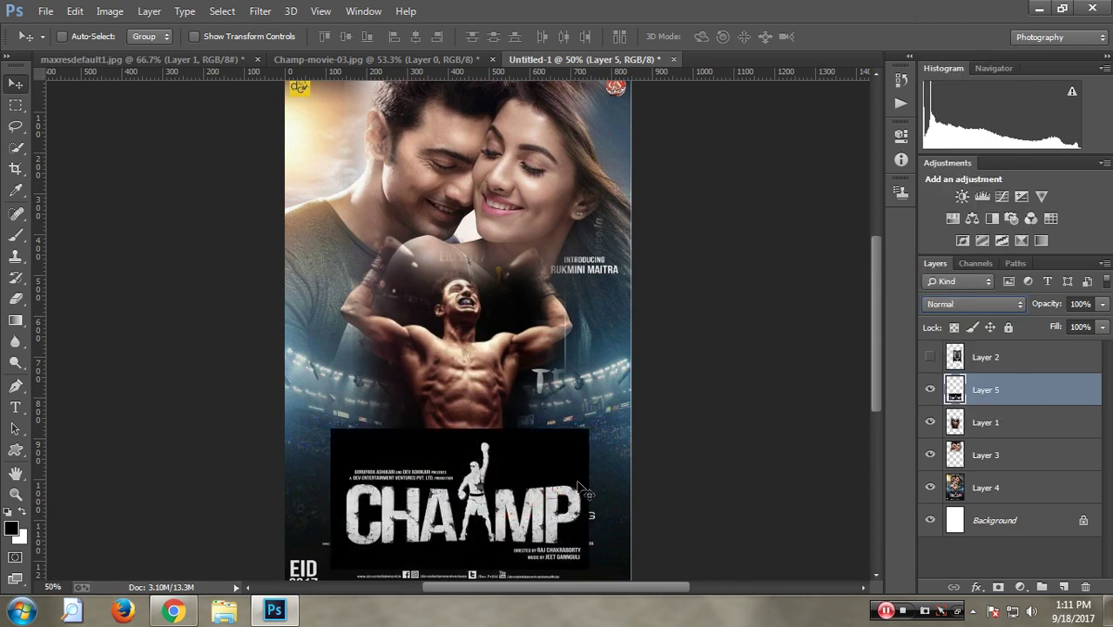
key(shift+plus)
key(shift+plus)
key(shift+plus)
key(shift+plus)
key(shift+plus)
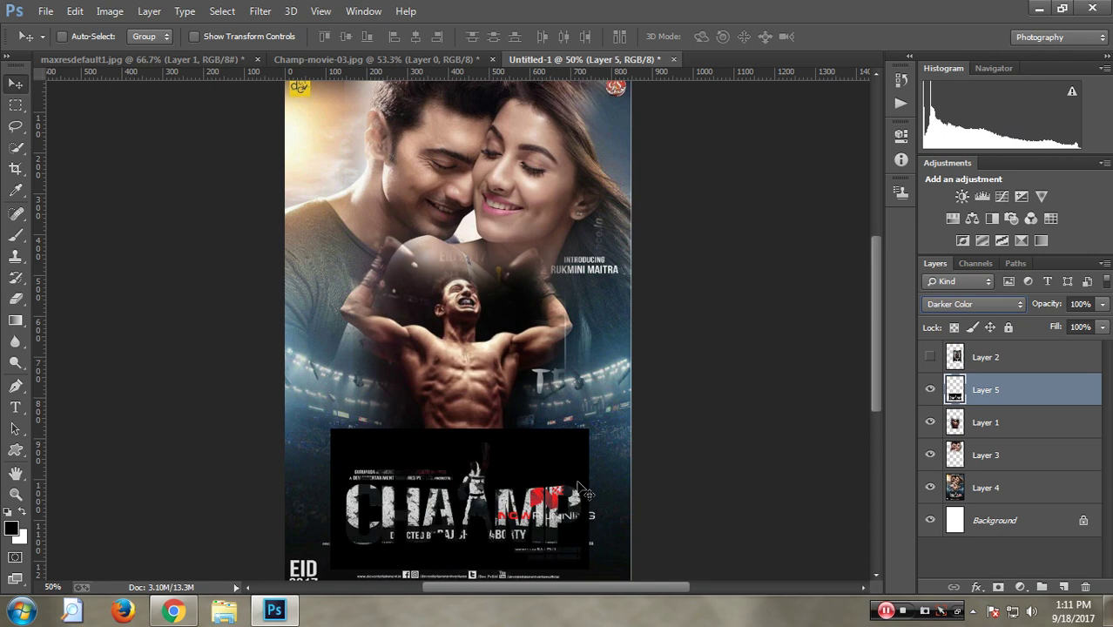
key(shift+plus)
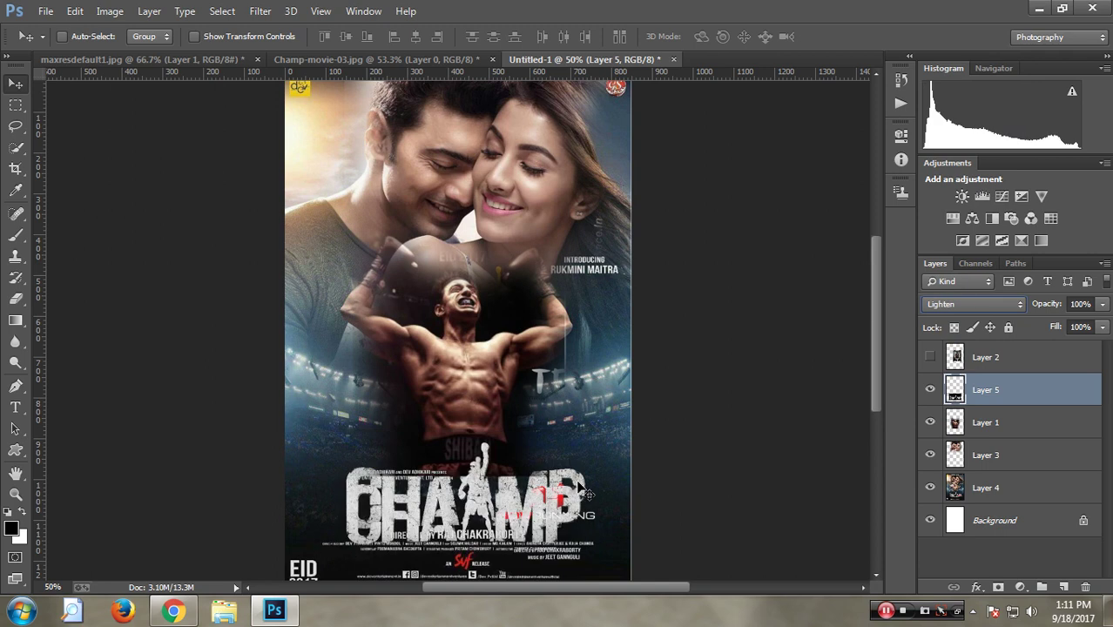
key(shift+plus)
key(shift+minus)
key(shift+plus)
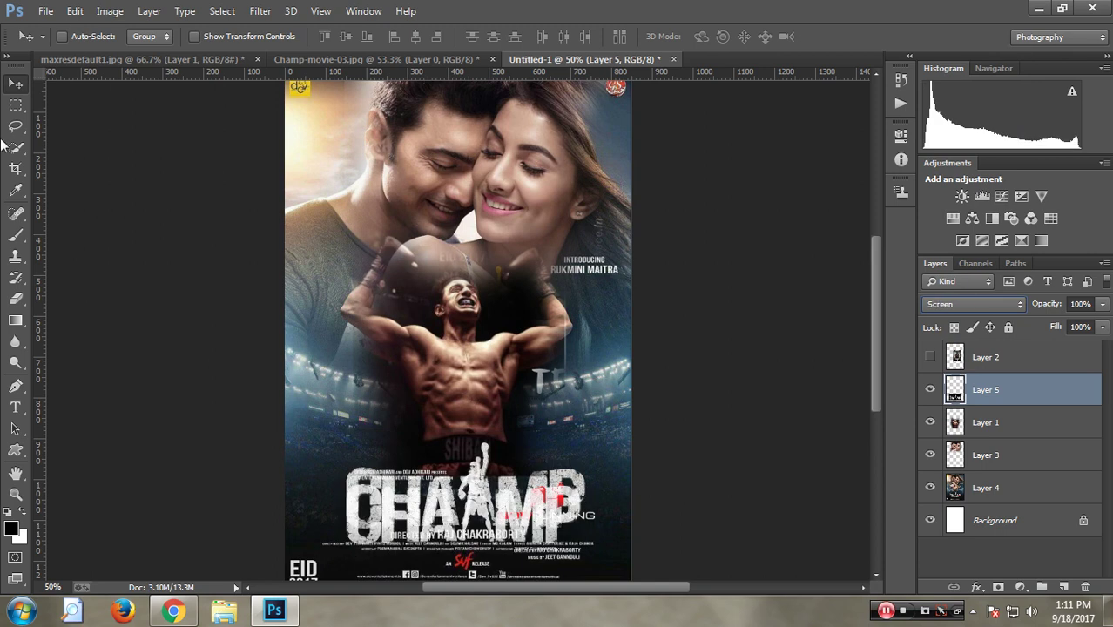
drag(475, 490, 477, 472)
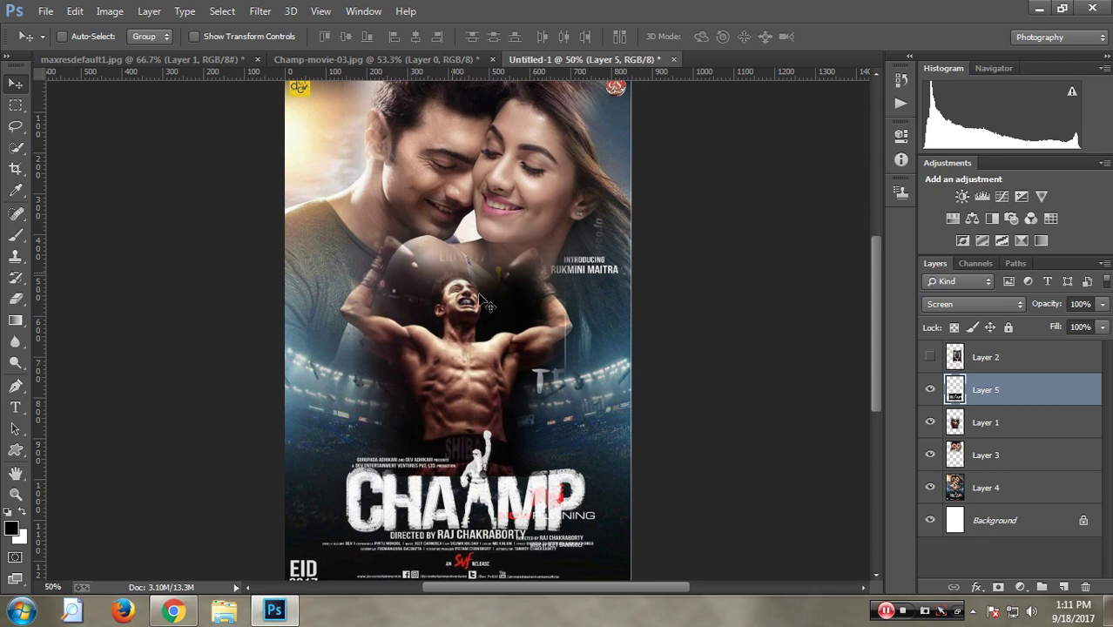
click(673, 59)
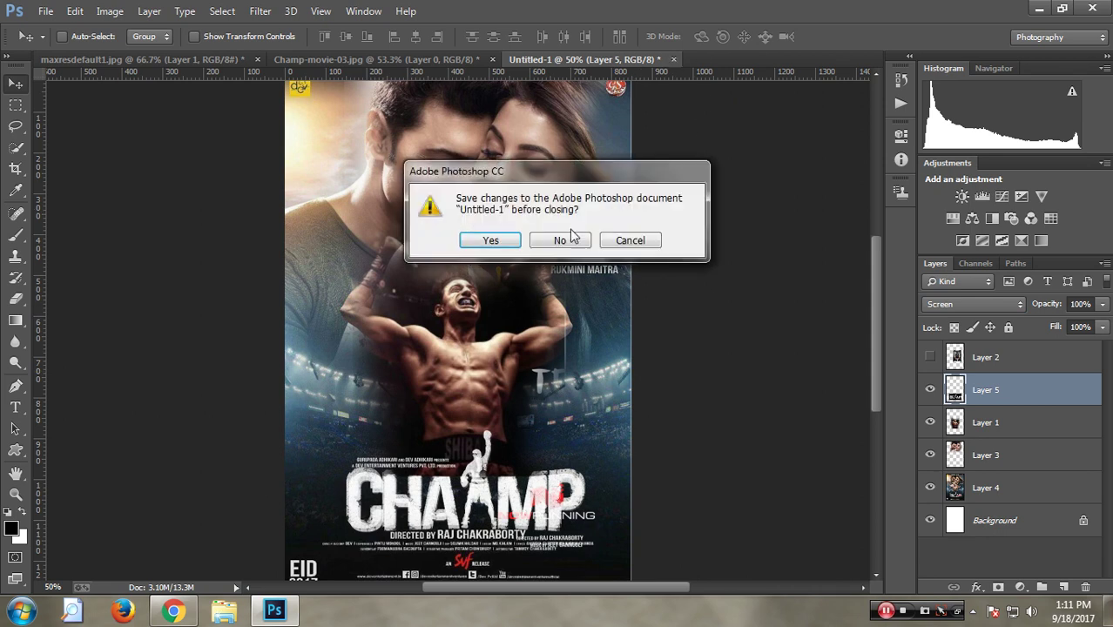
click(647, 245)
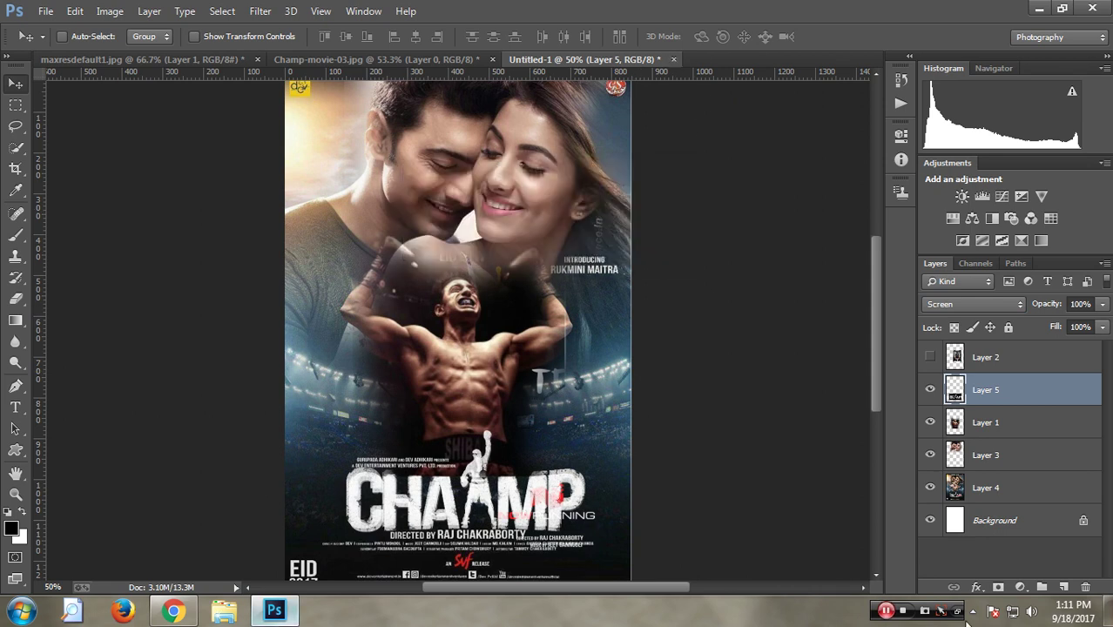